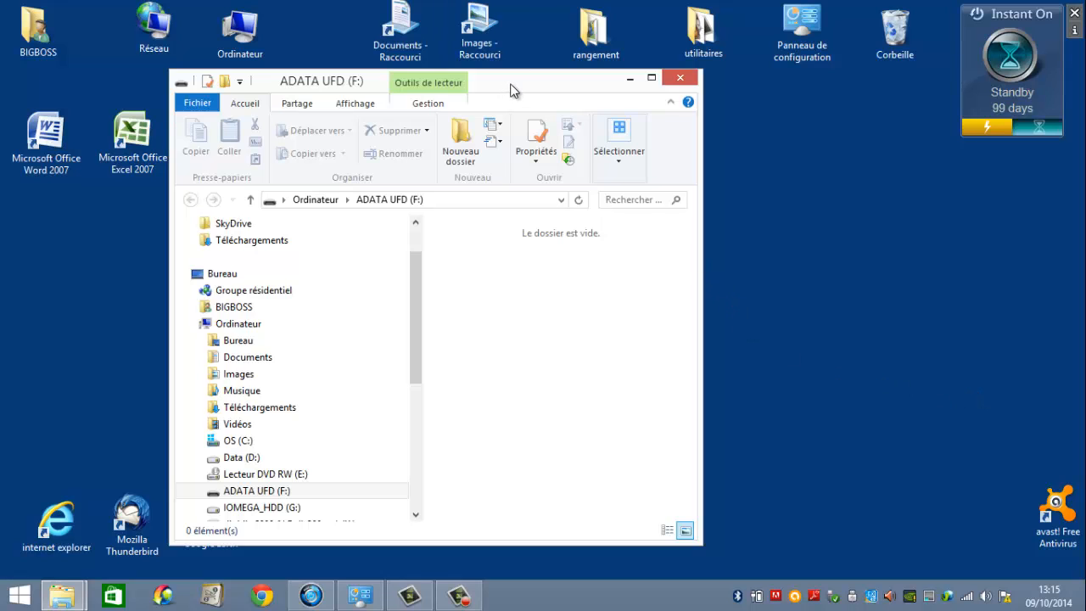
Close the ADATA UFD (F:) window and open Ordinateur with its folders and drives expanded in the navigation tree.
drag(511, 84, 667, 59)
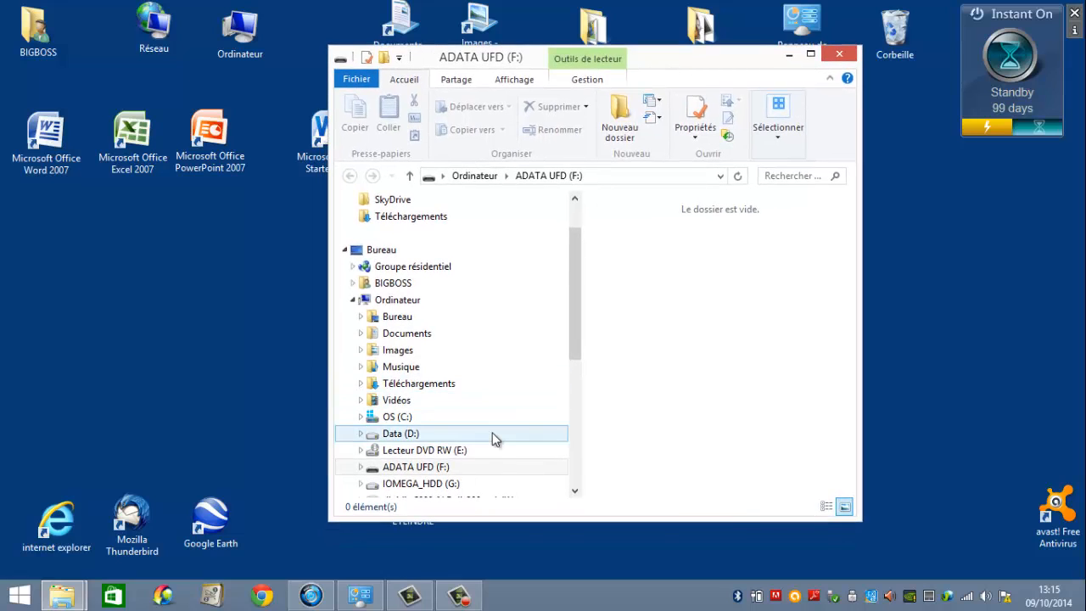
click(849, 53)
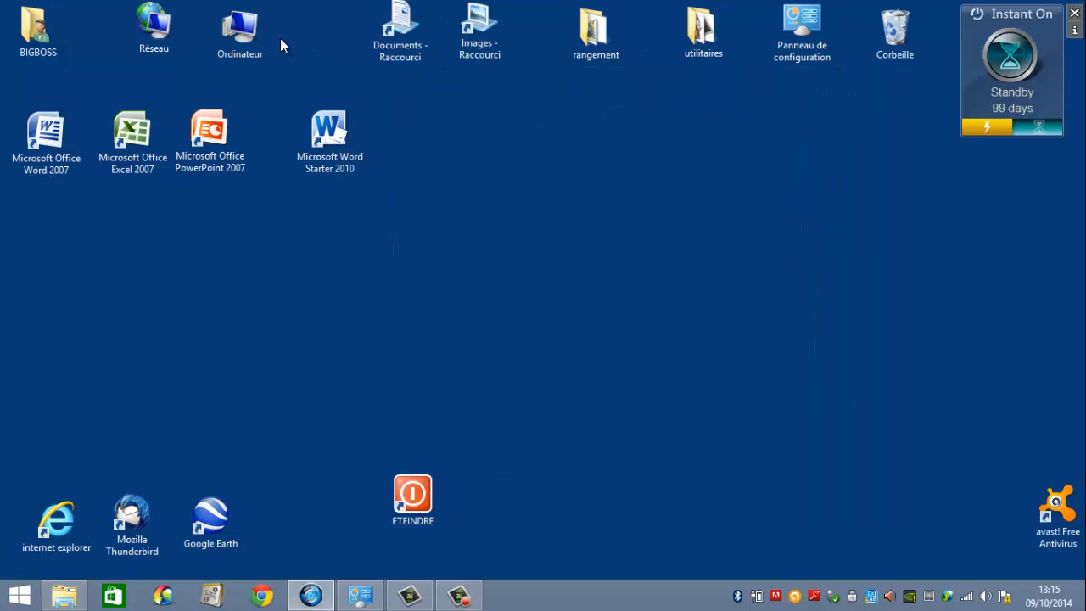
double_click(241, 28)
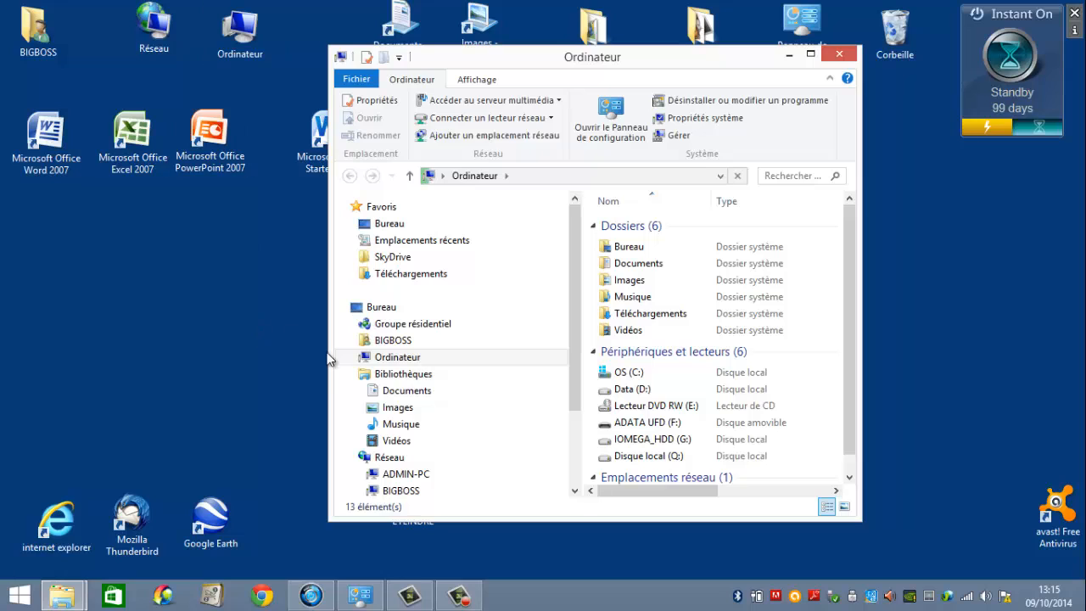
click(350, 361)
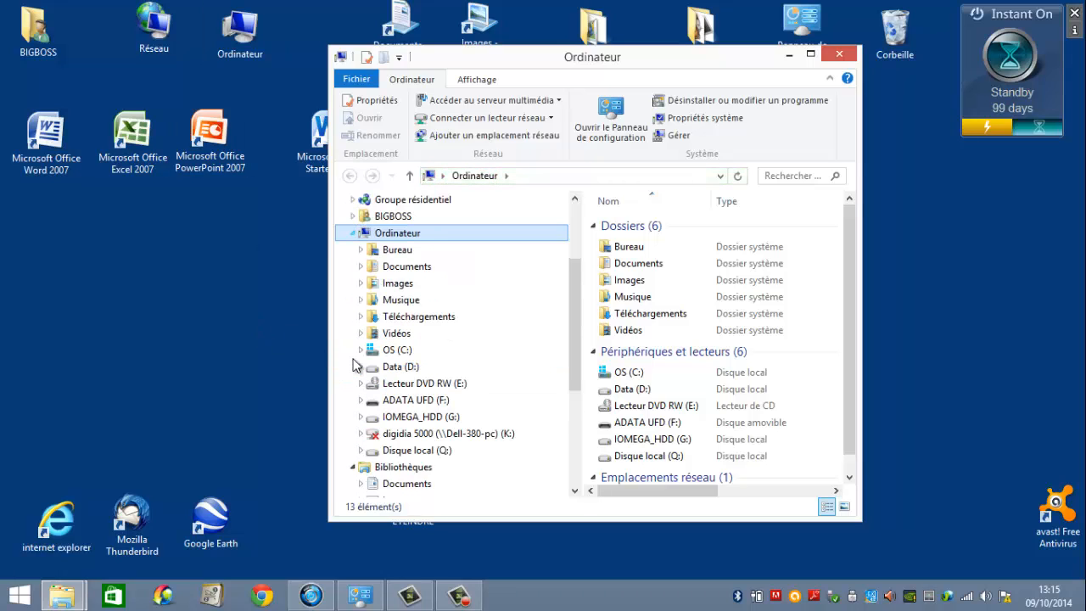
View the files on the ADATA UFD (F:) drive through its AutoPlay options, closing the extra window when done.
right_click(405, 402)
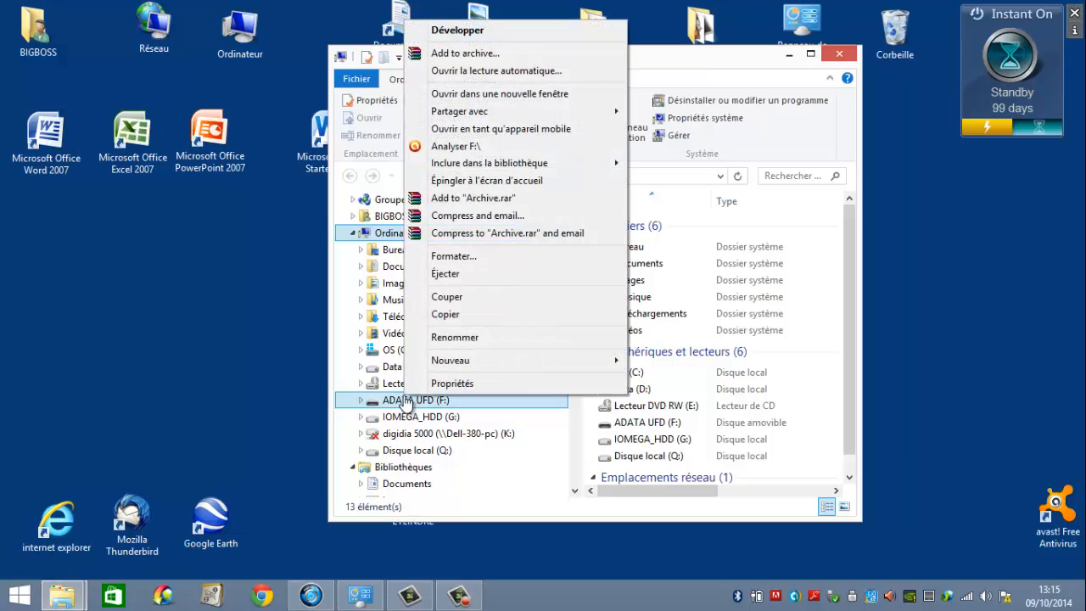
click(510, 71)
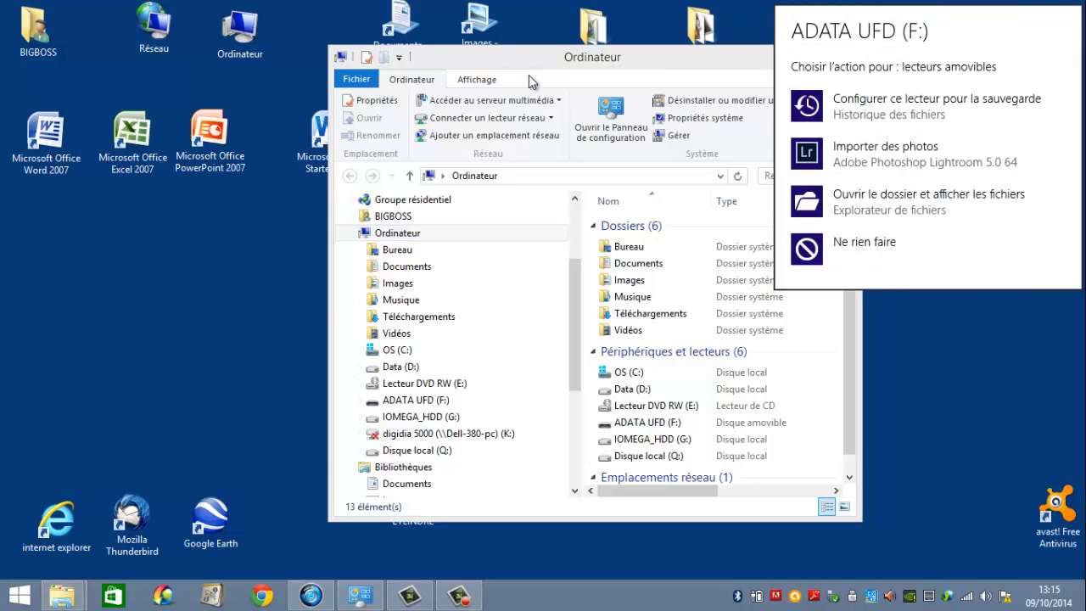
click(857, 204)
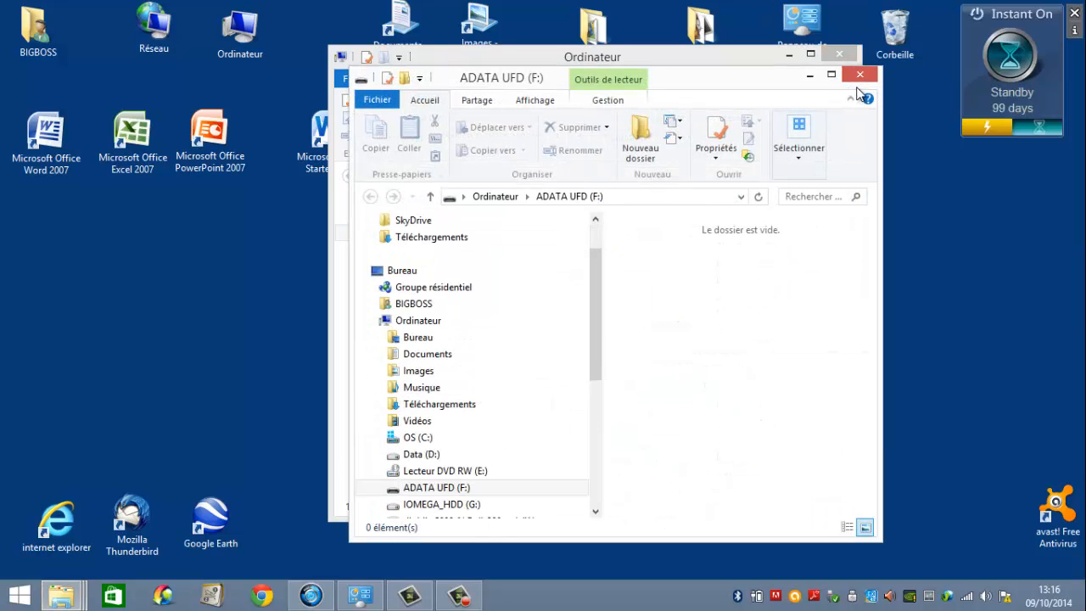
click(858, 74)
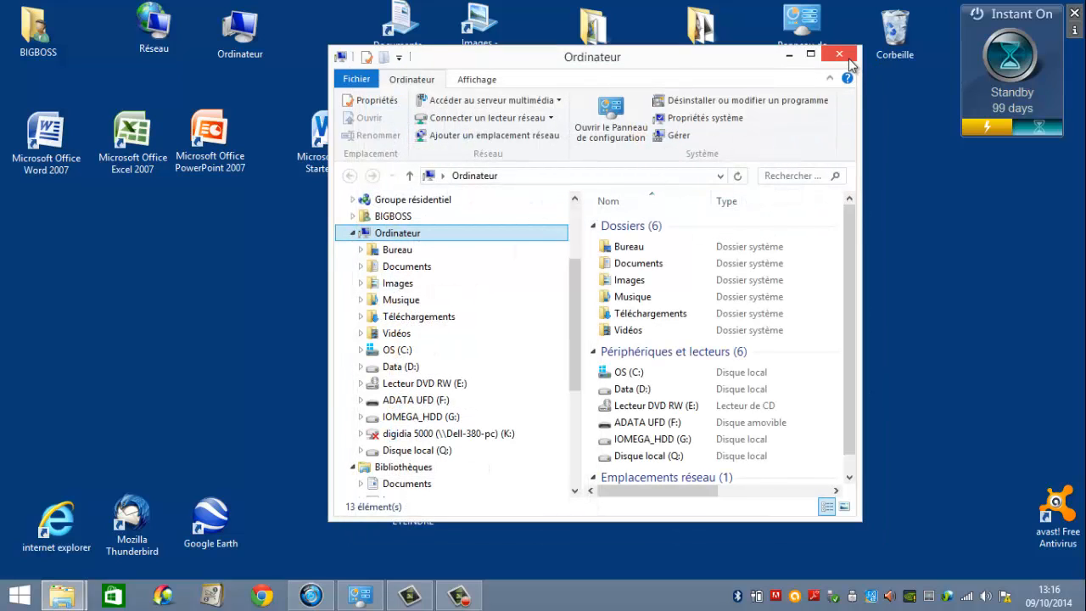
Rename the ADATA UFD (F:) drive with the owner's first name and last initial.
click(433, 402)
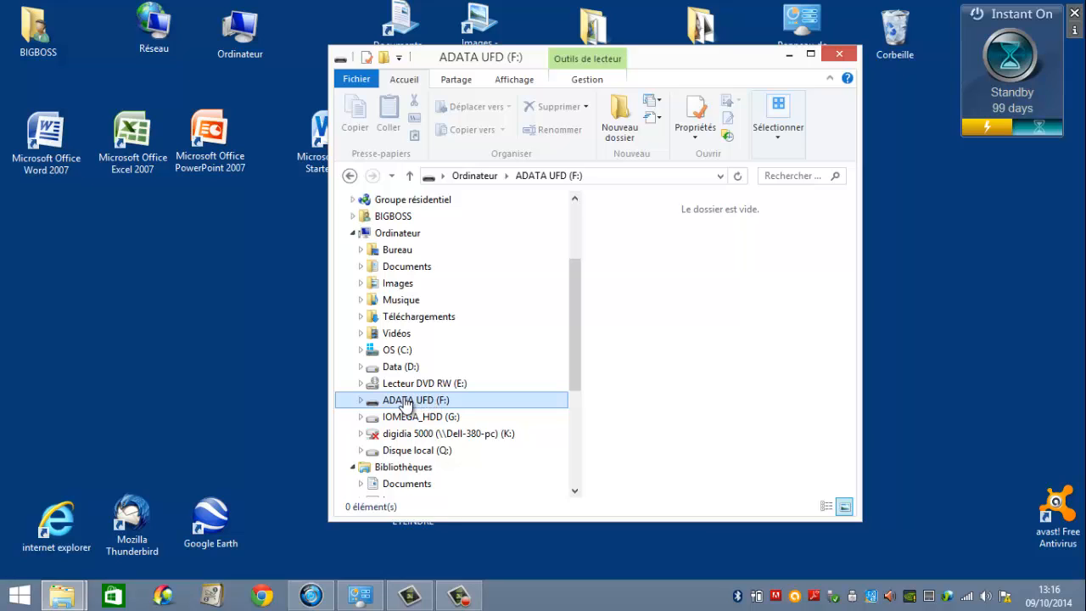
right_click(405, 403)
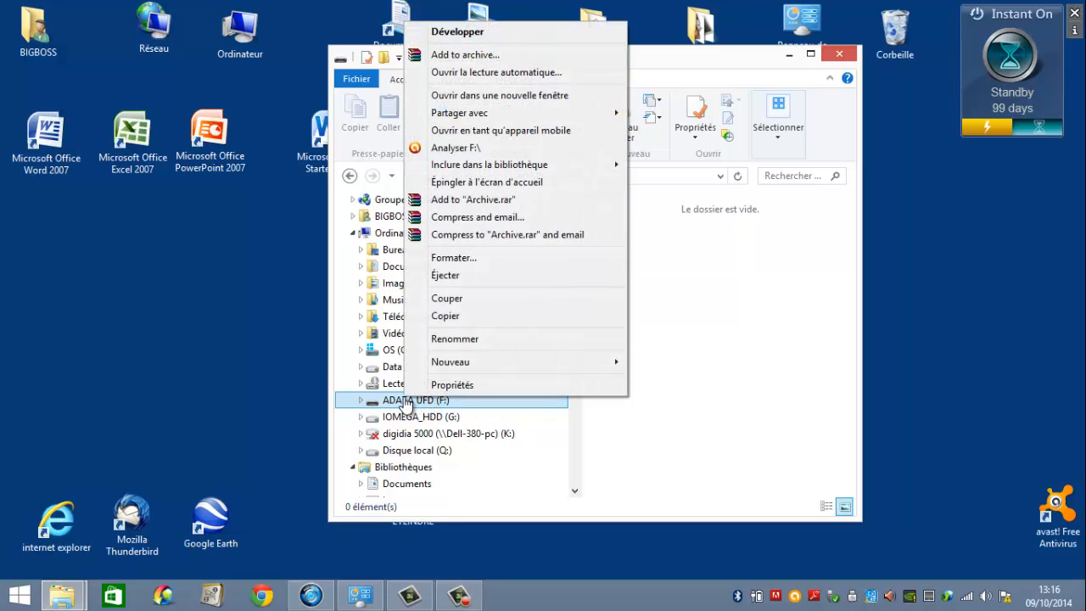
click(452, 339)
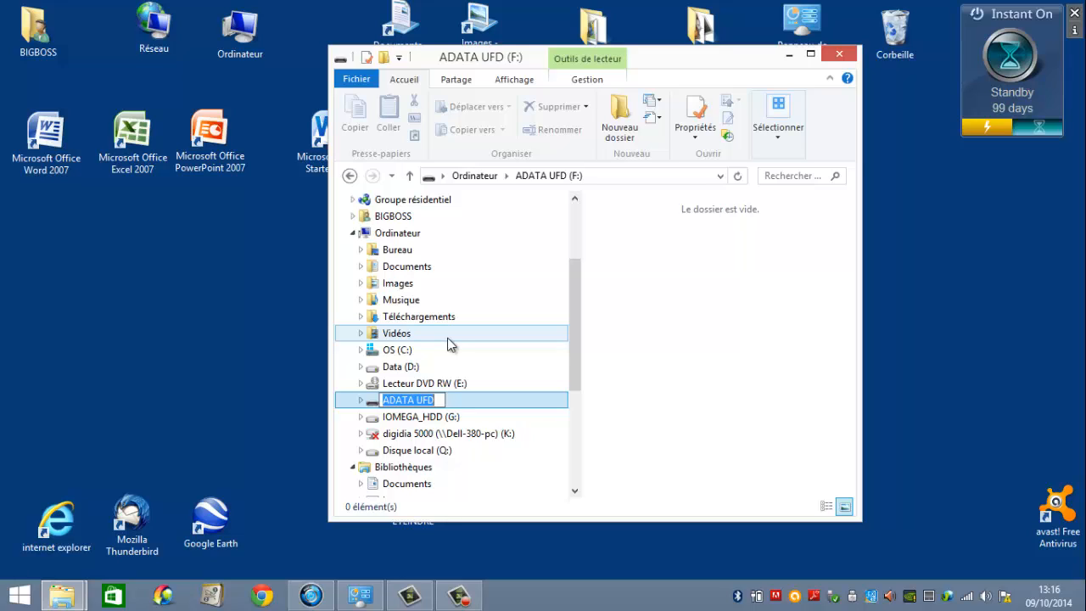
text(L)
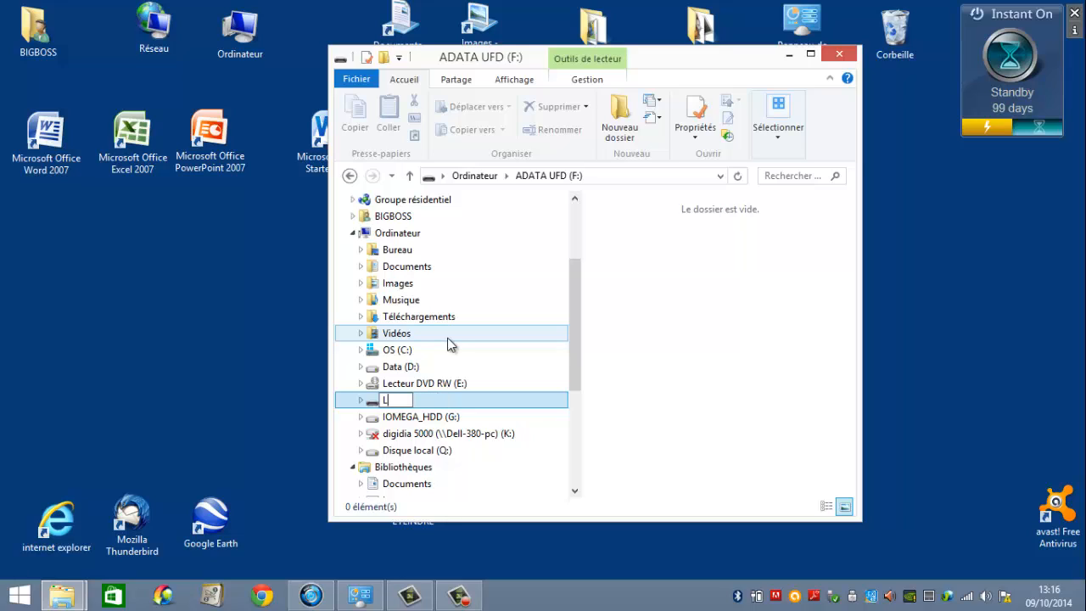
text(aurent R)
key(Escape)
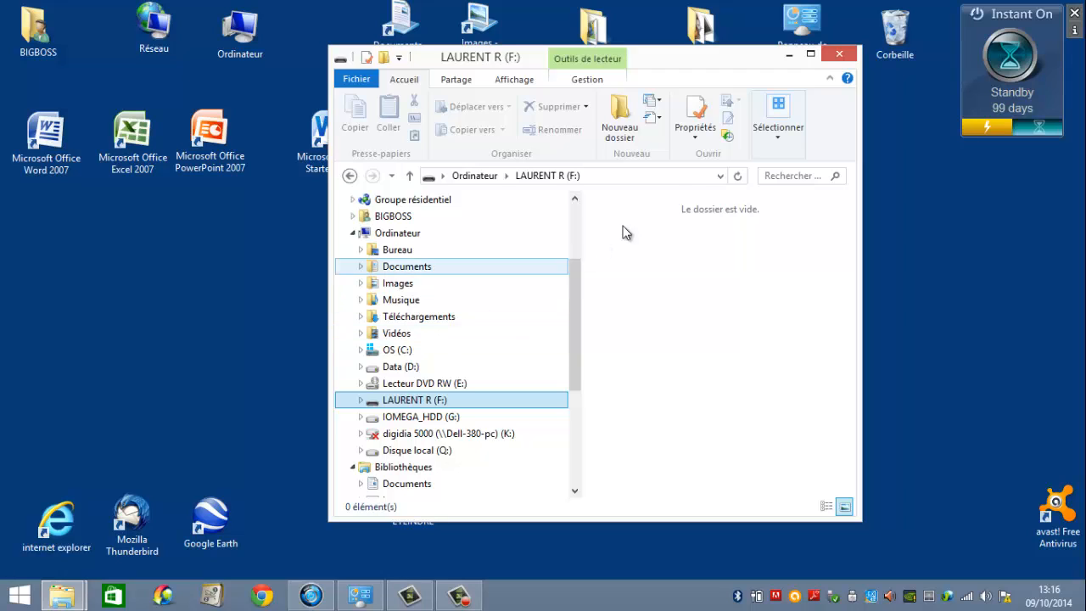
Maximize the F: drive window and create a folder named Courrier at the drive's root.
click(812, 50)
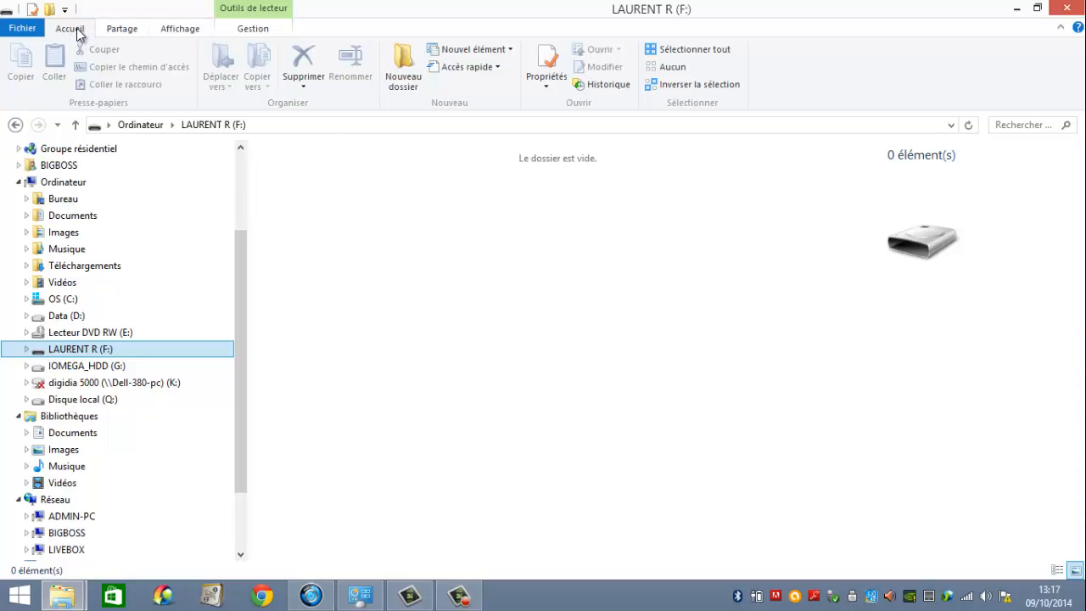
click(402, 70)
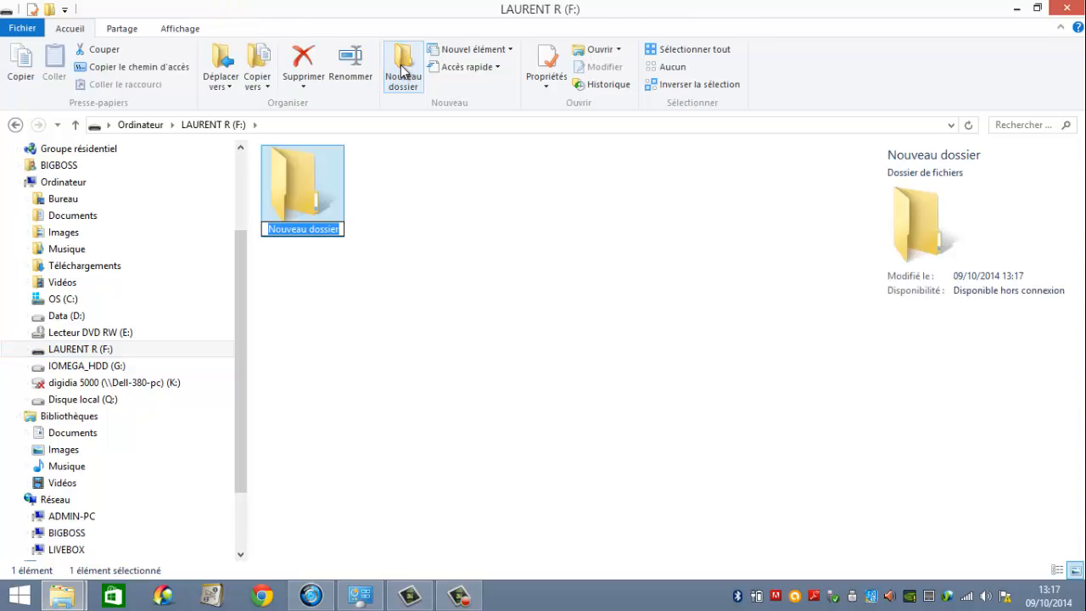
text(C)
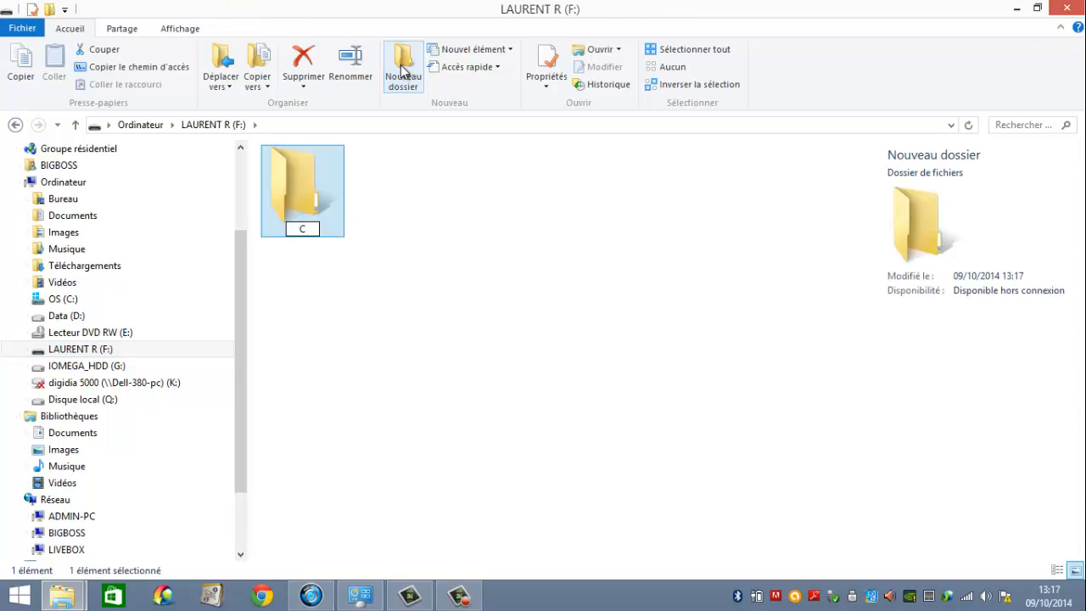
text(ourrier)
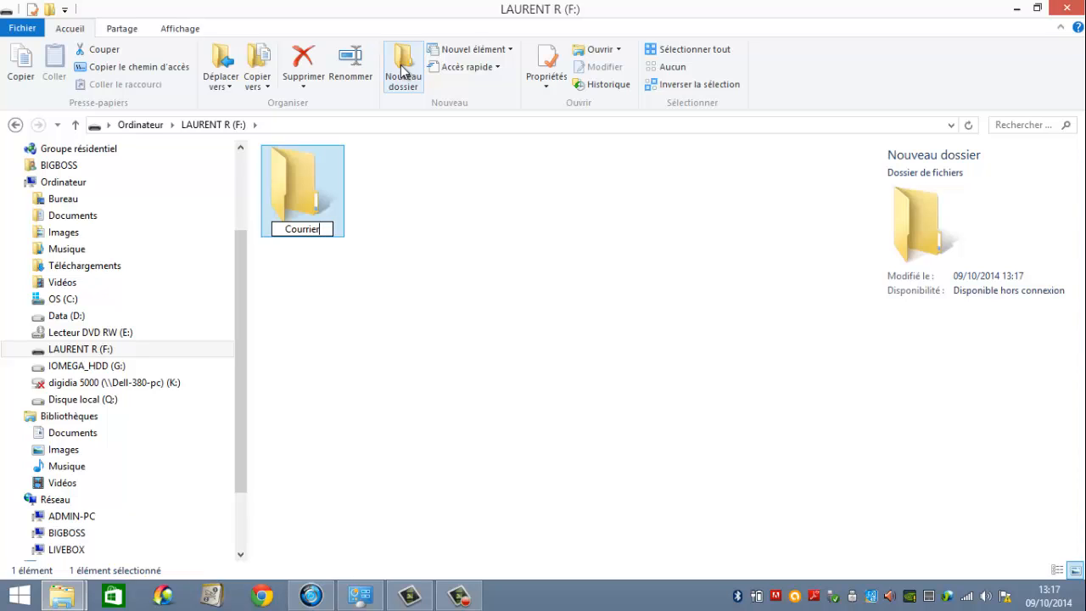
key(Return)
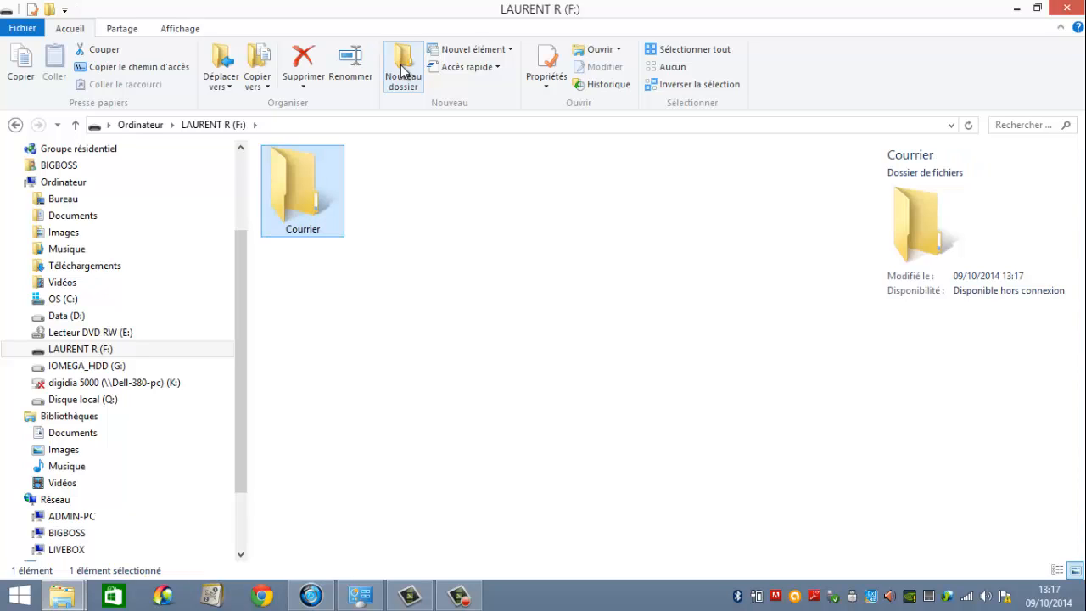
Create a second folder named Comptabilité at the root of the F: drive.
click(403, 258)
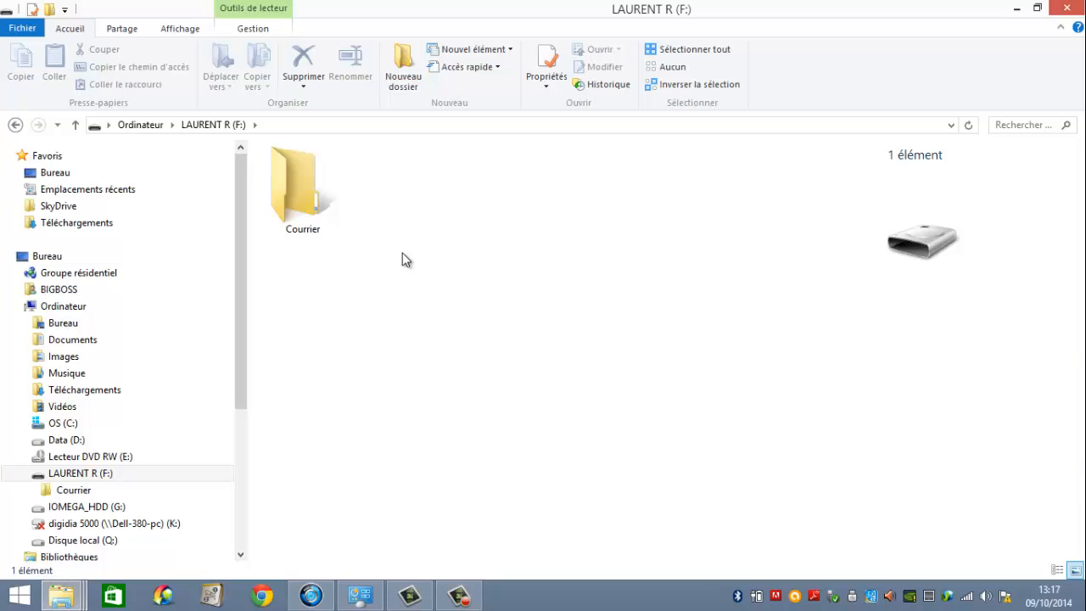
key(ctrl+shift+n)
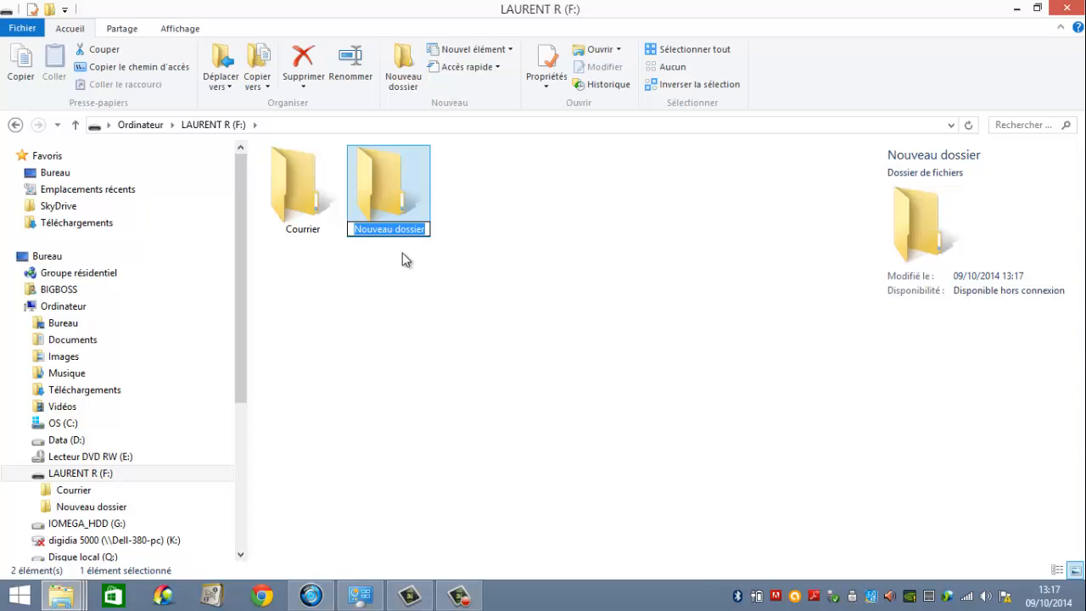
text(Comp)
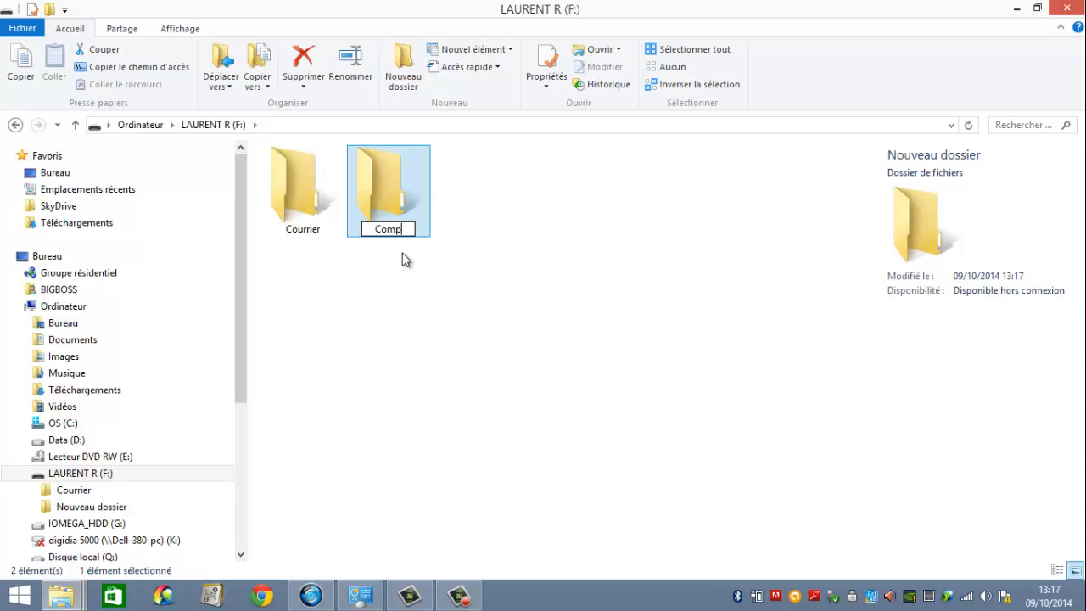
text(tabilité)
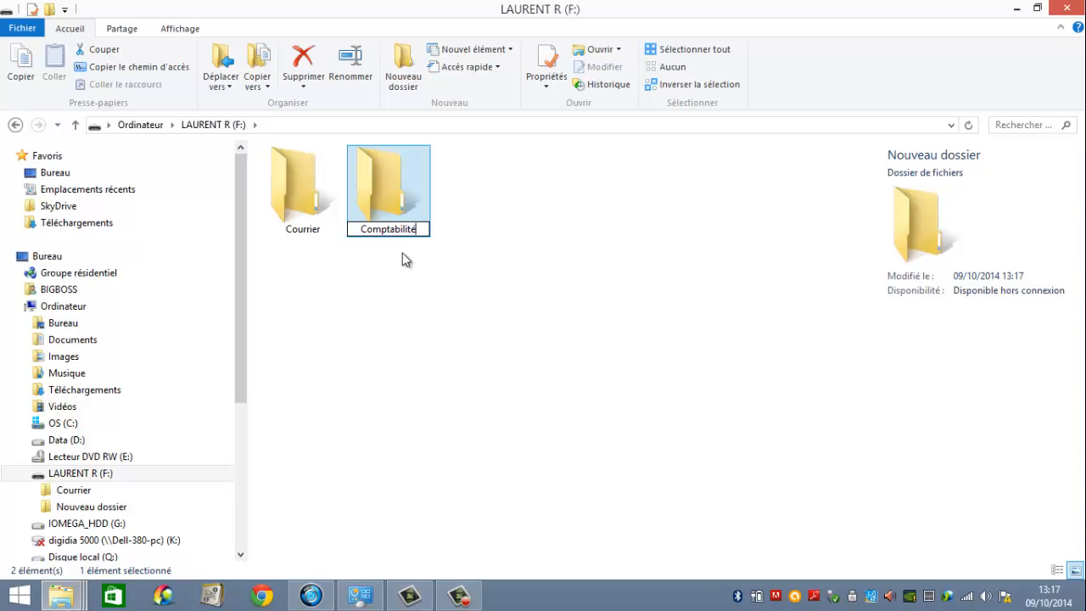
key(Return)
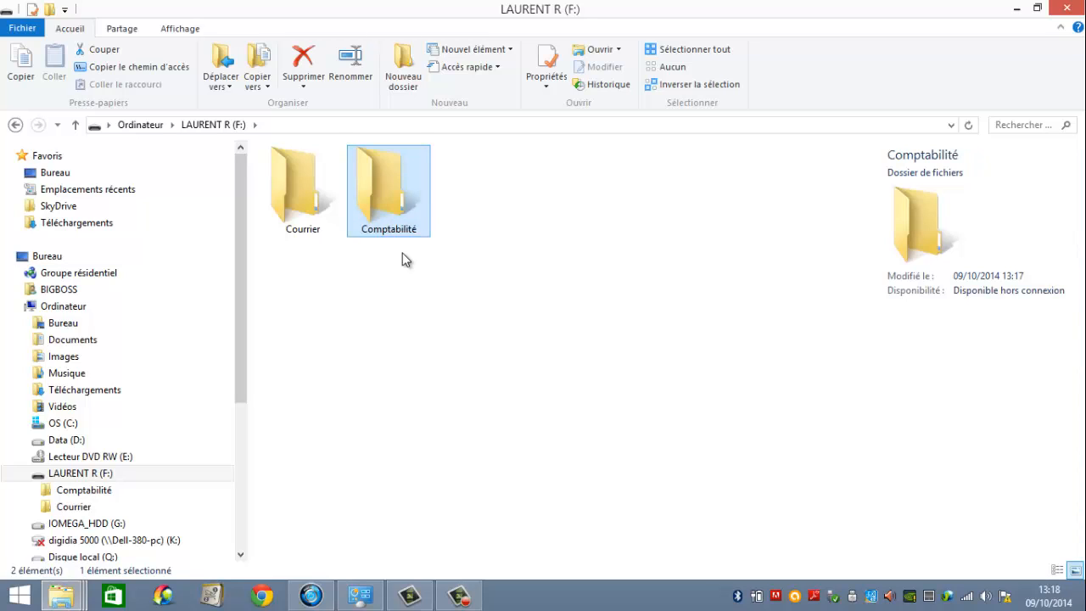
Create a third folder named Perso at the root of the F: drive.
right_click(582, 200)
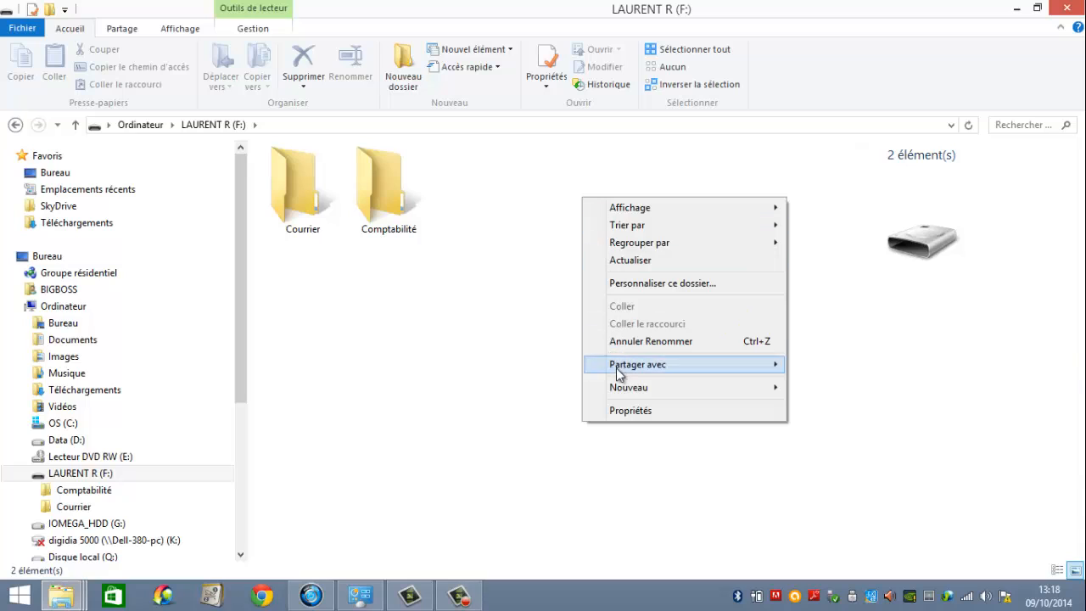
mouse_move(621, 391)
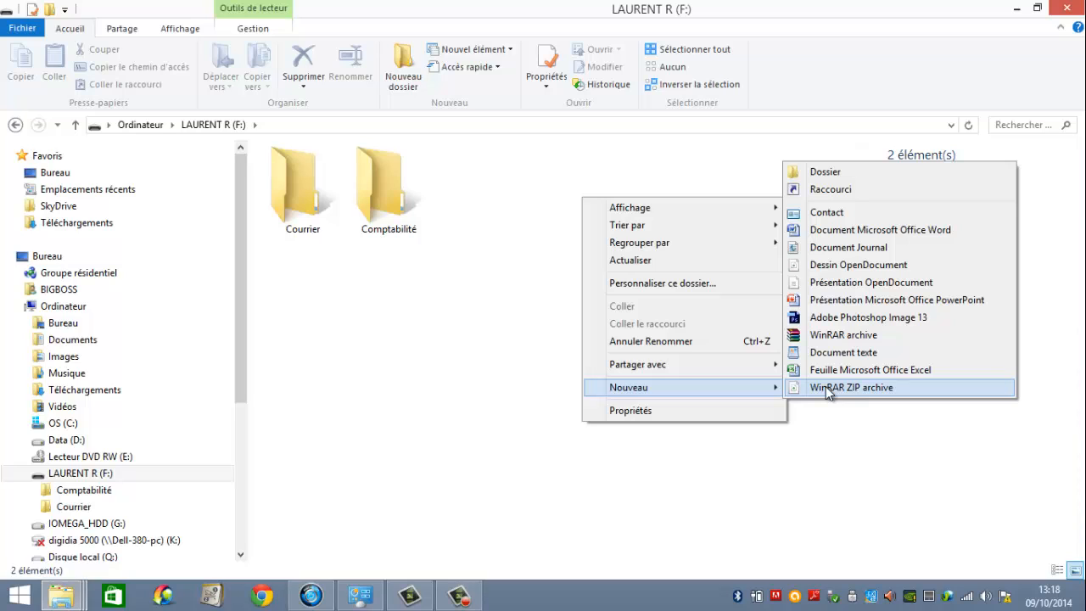
click(824, 172)
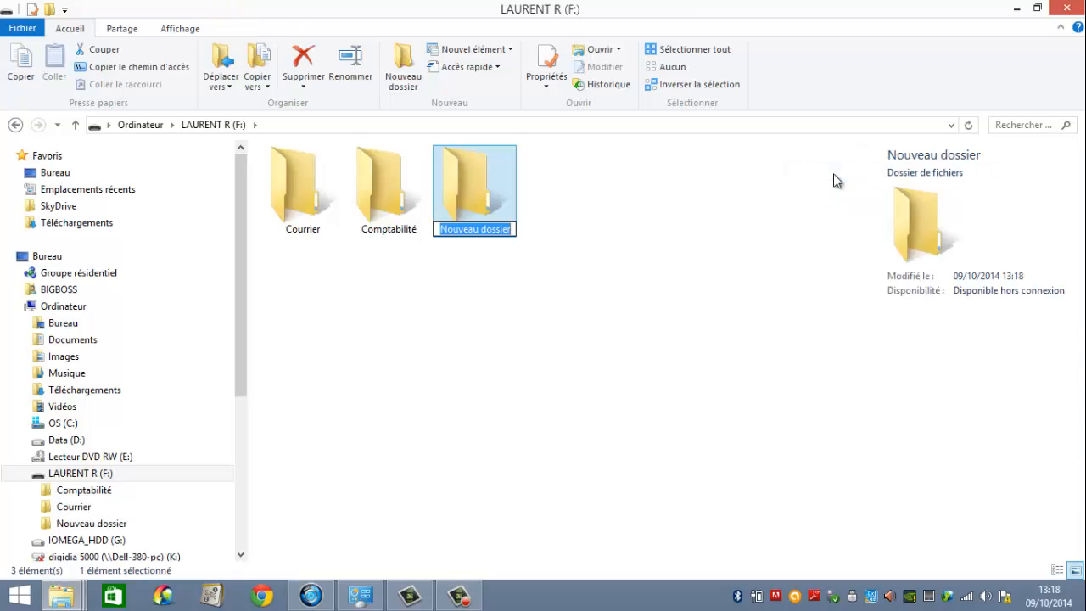
text(Per)
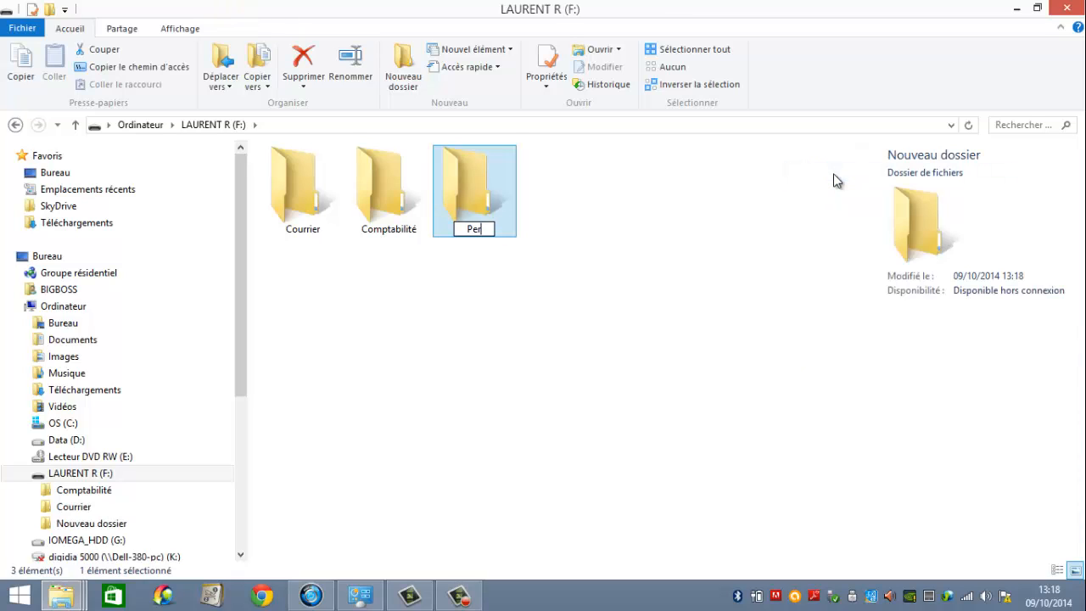
text(so)
key(Return)
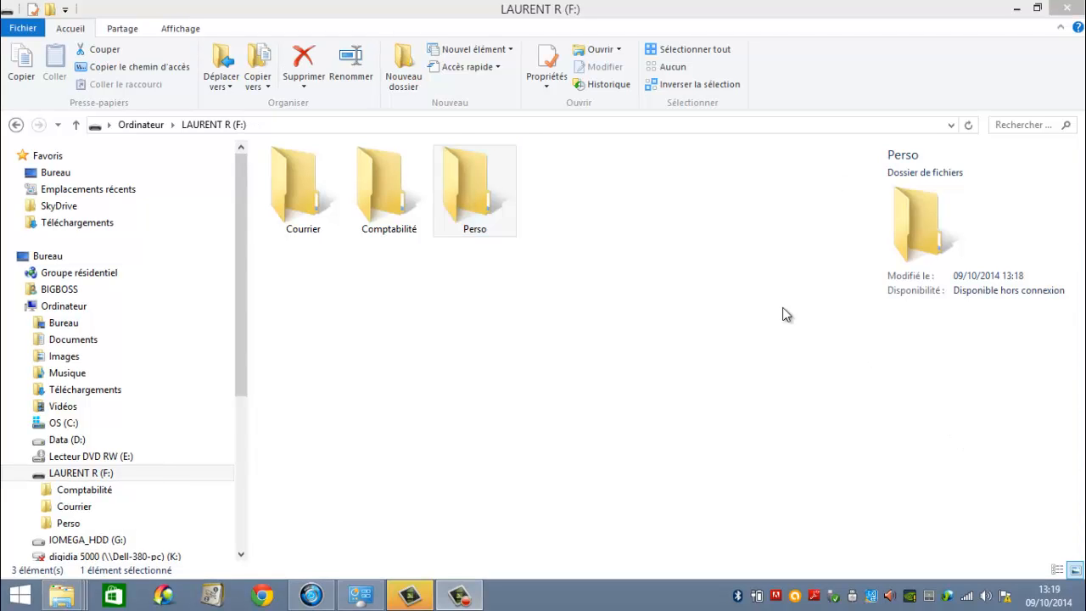
Rename the Courrier folder as septembre.
right_click(308, 194)
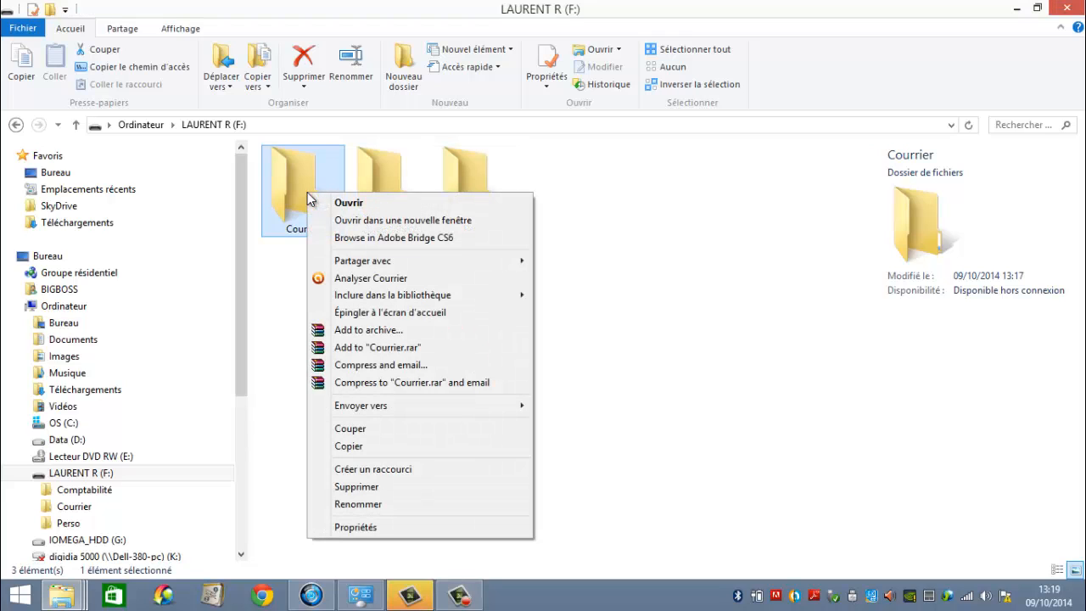
click(357, 504)
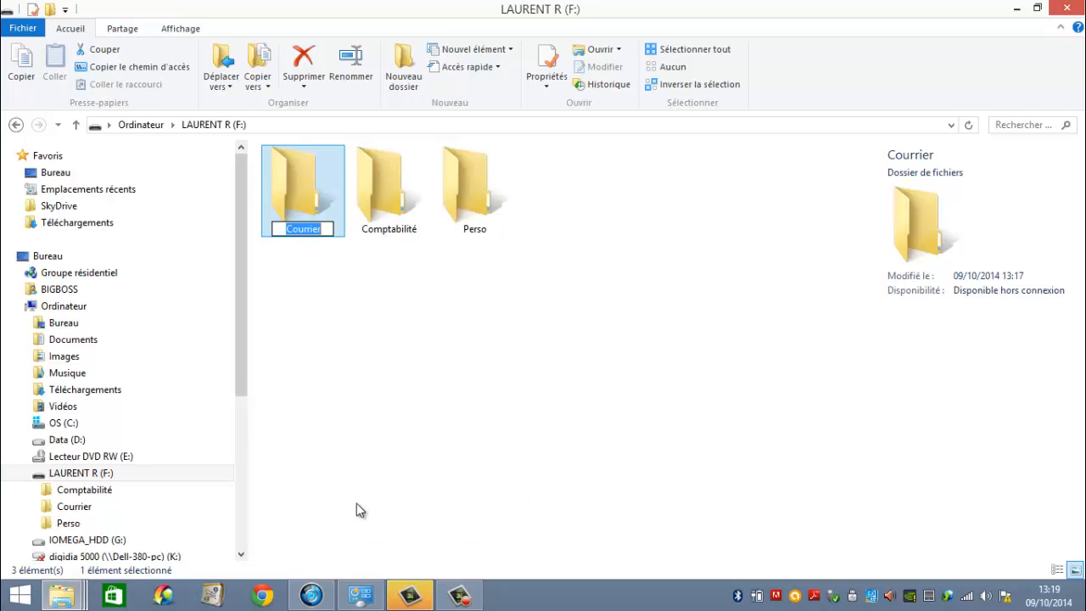
text(s)
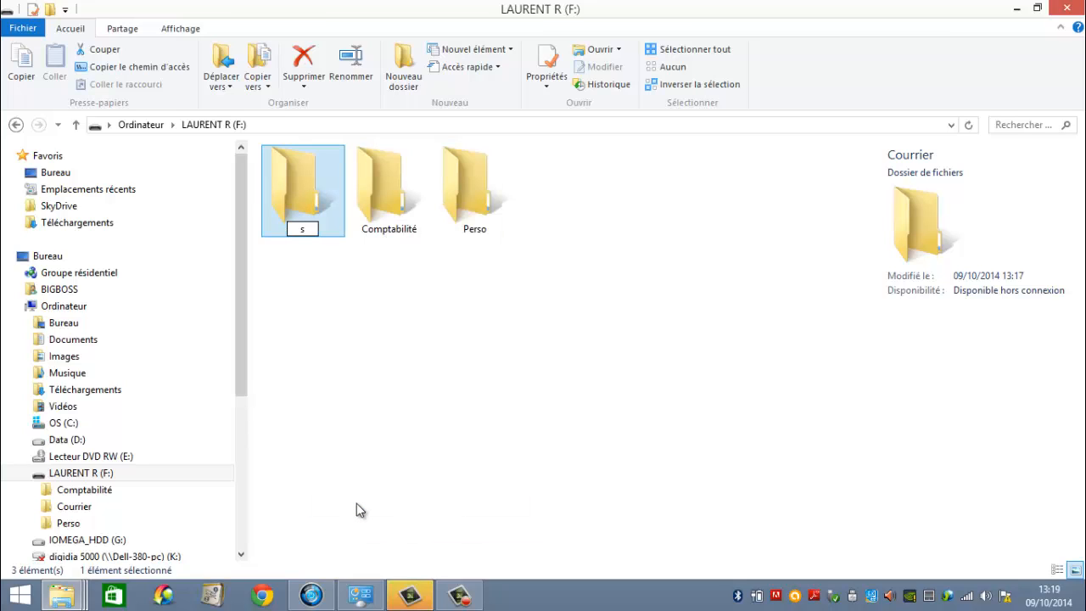
text(eptembr)
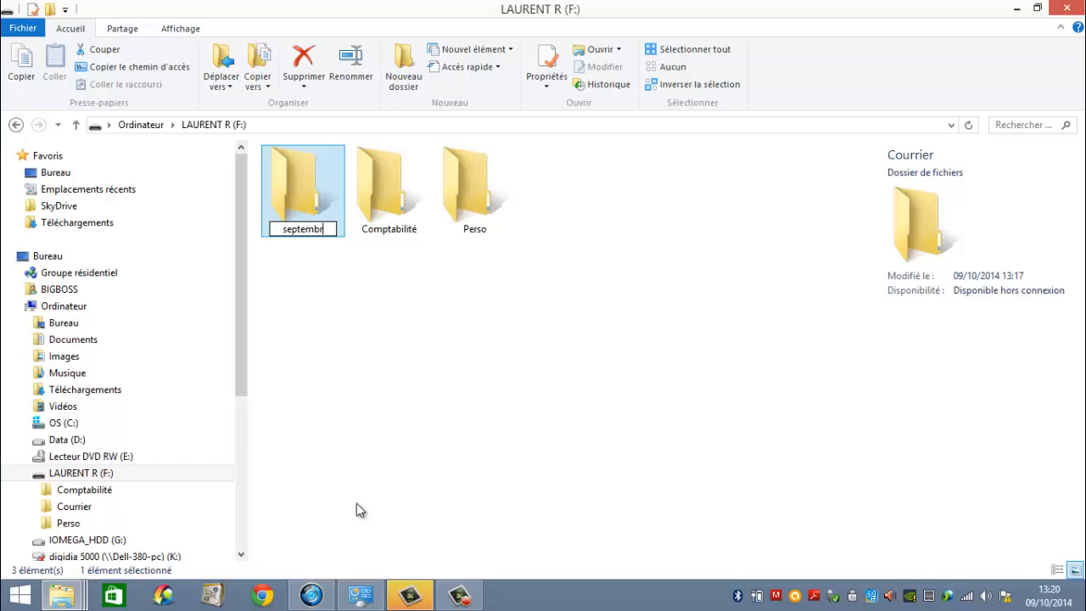
text(e)
key(Return)
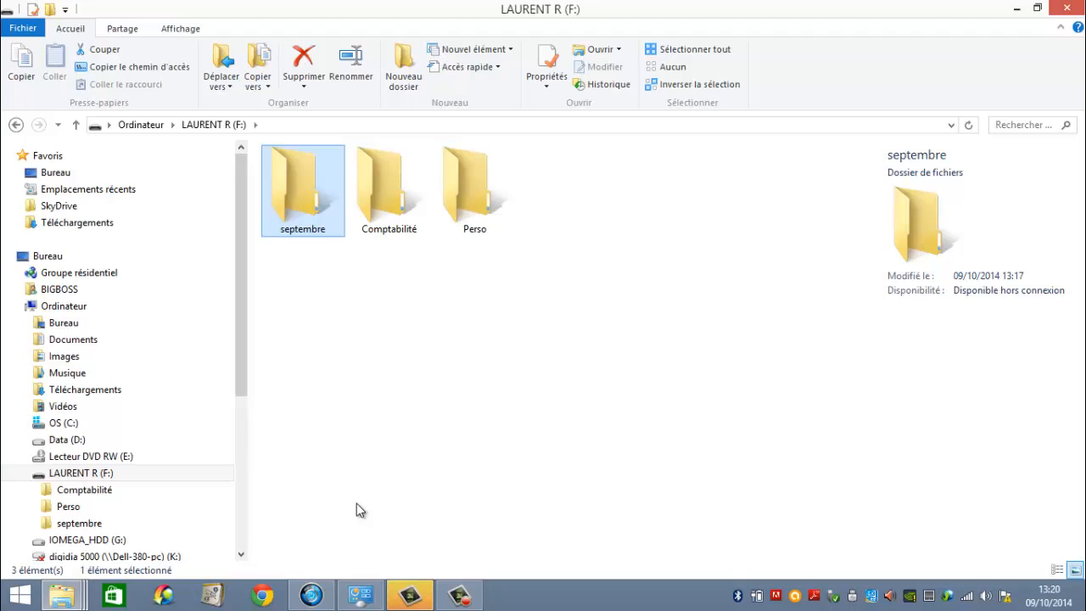
Rename the Comptabilité folder as Octobre.
click(403, 196)
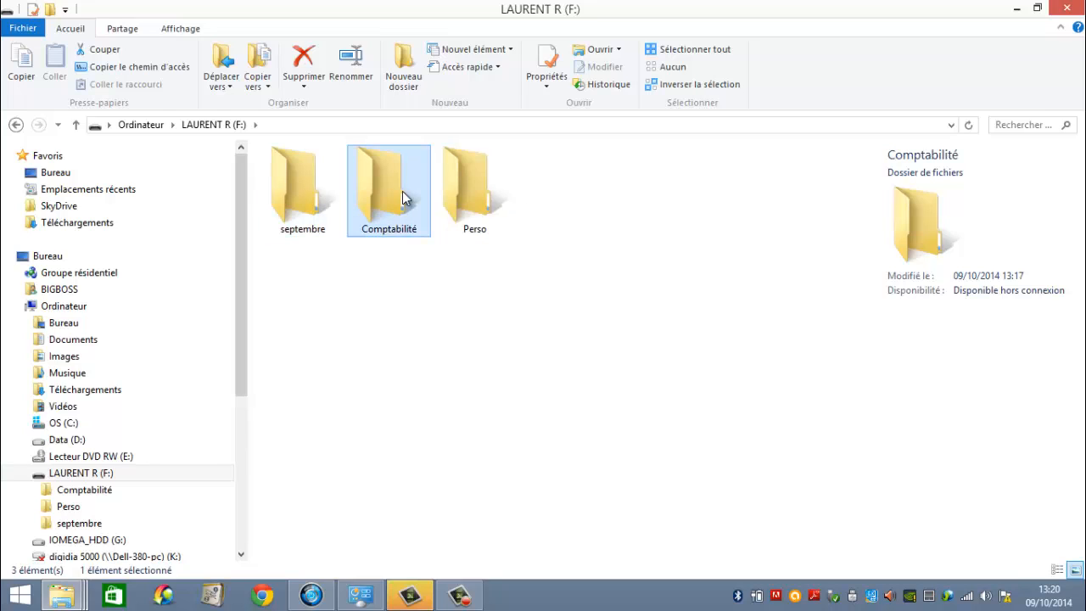
click(358, 72)
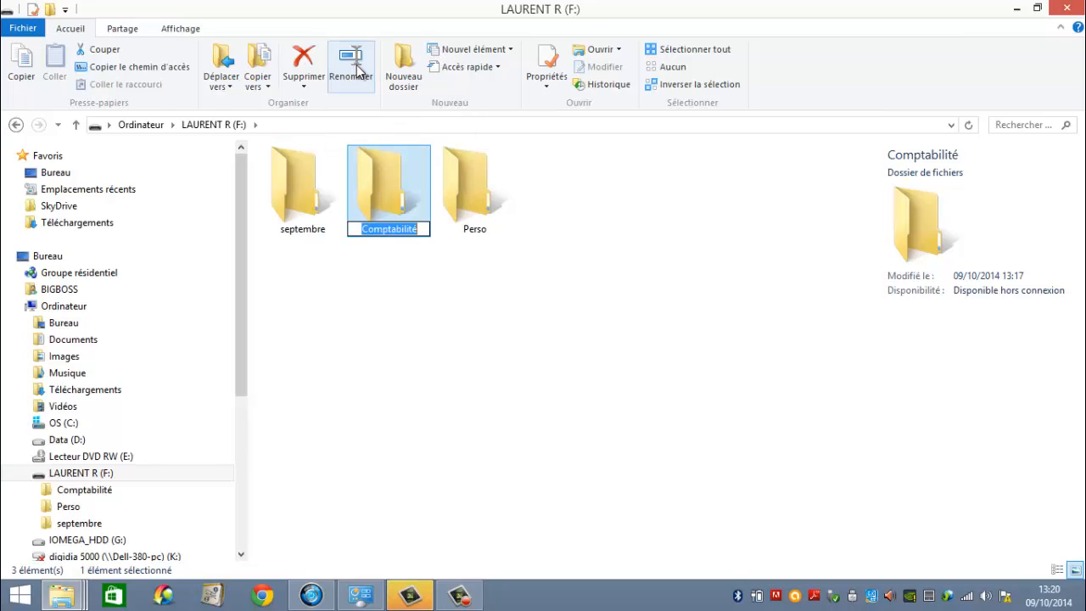
text(Oc)
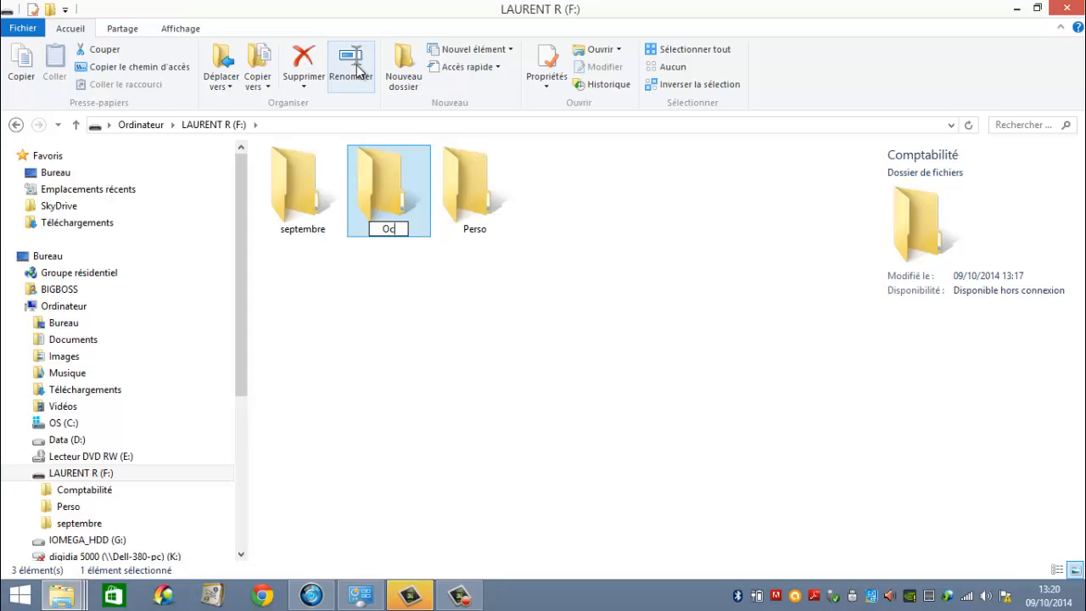
text(tobre)
click(362, 211)
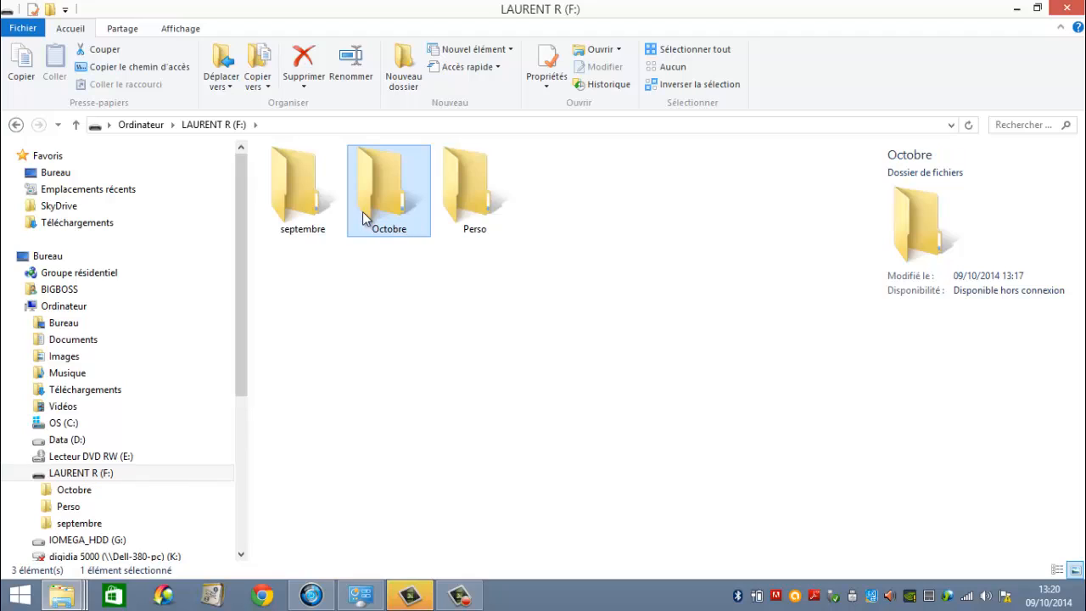
Rename the Perso folder as Novembre.
click(476, 201)
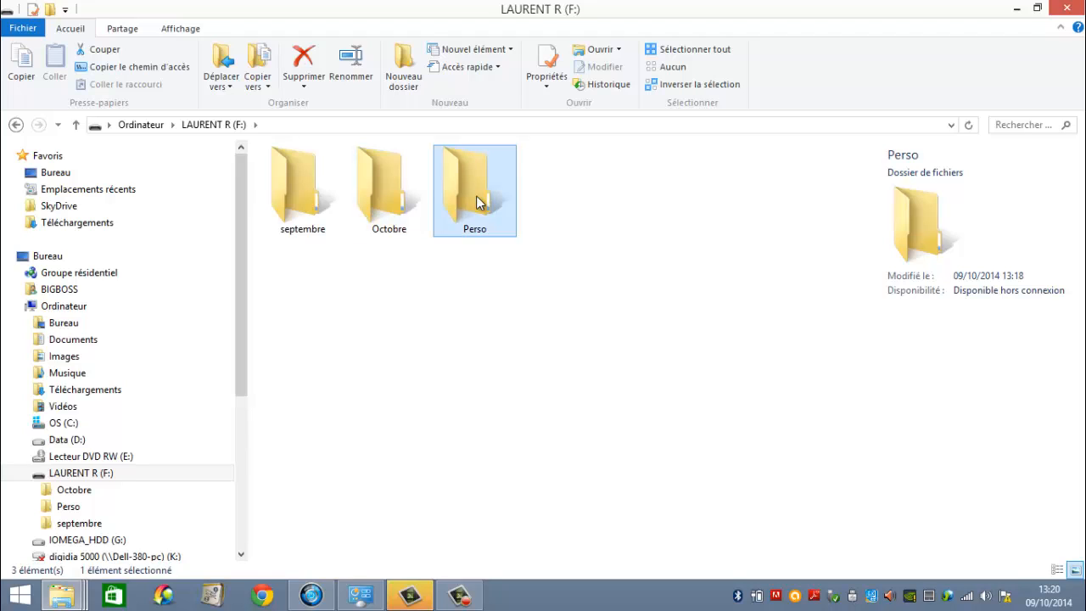
key(F2)
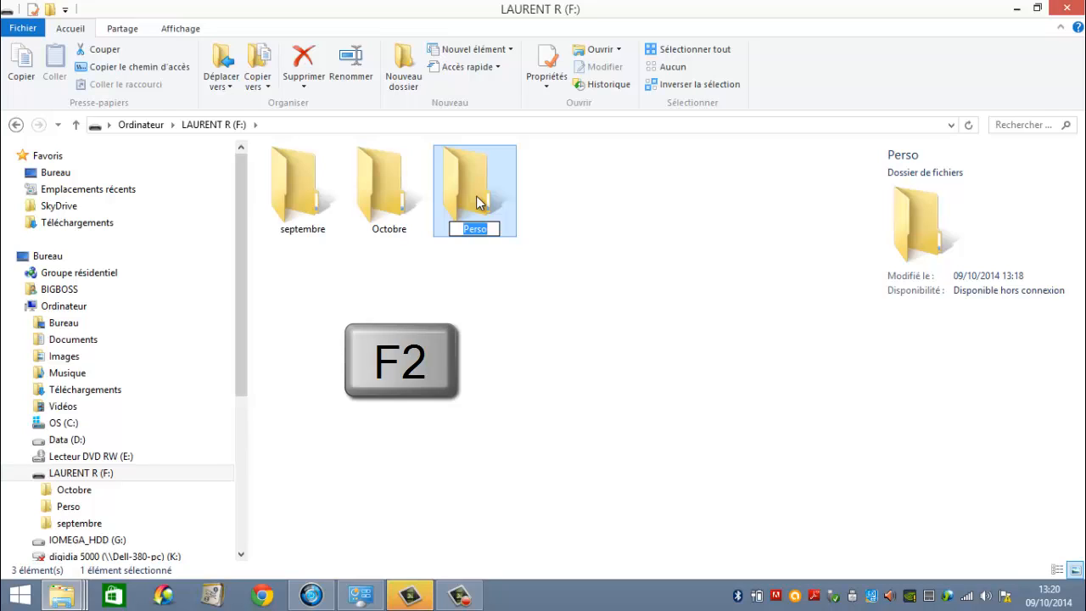
text(Nov)
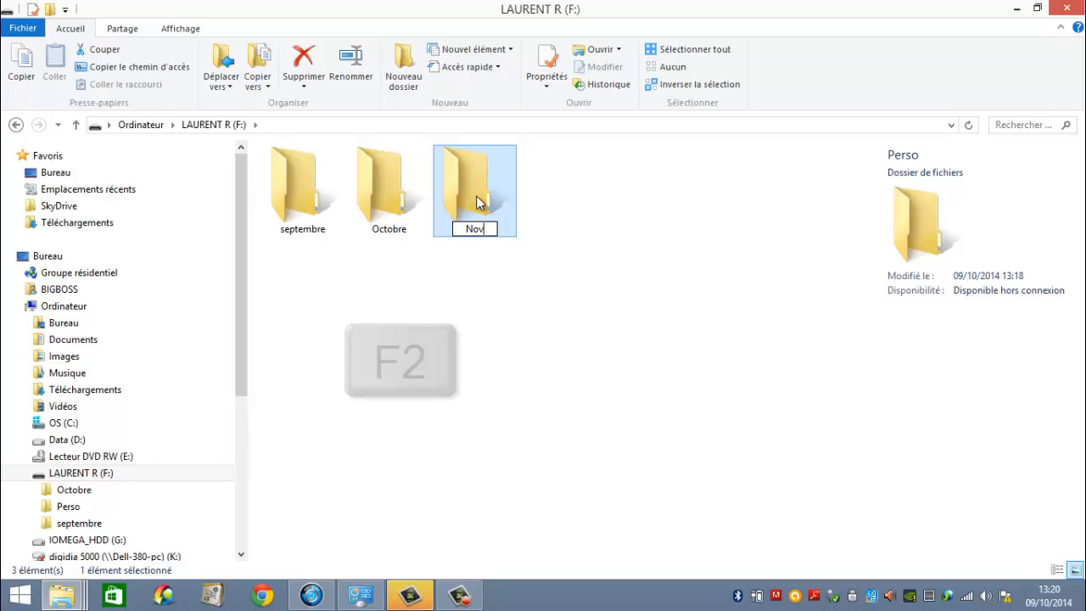
text(embr)
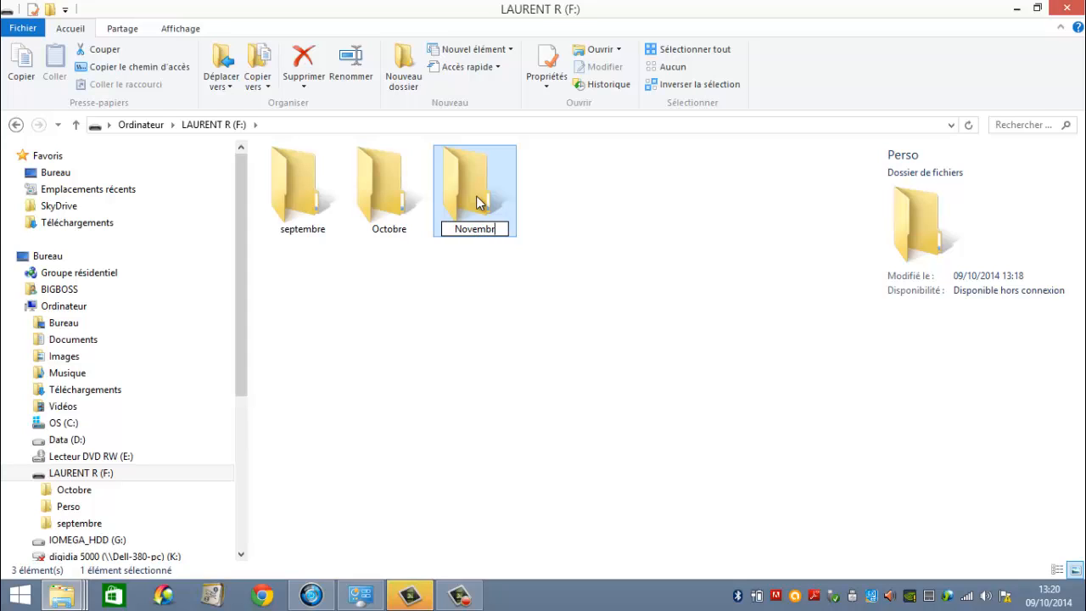
text(e)
key(Return)
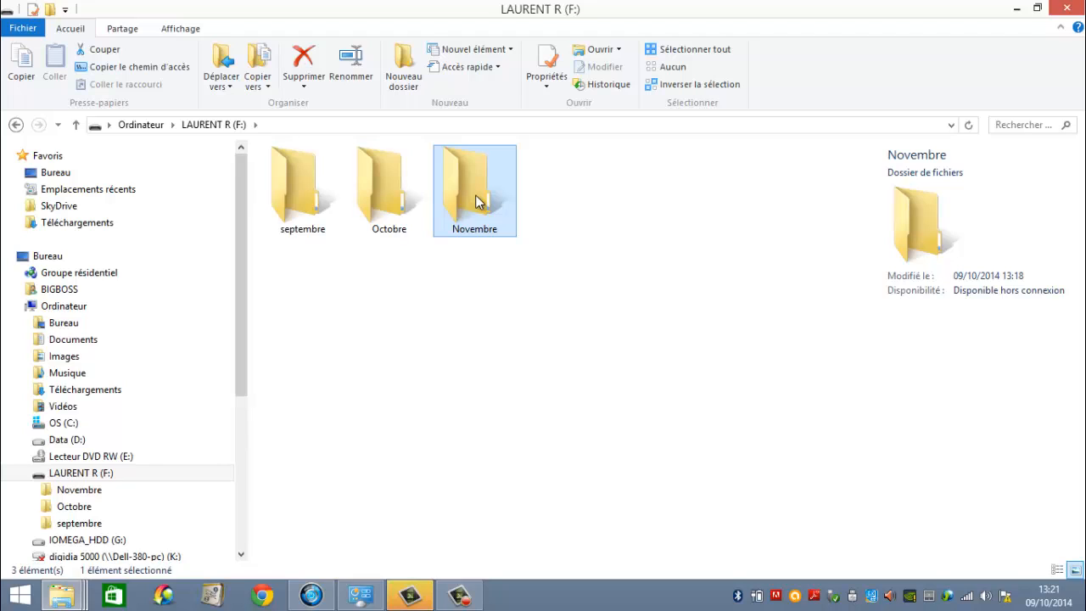
Permanently delete the septembre folder from the F: drive.
click(299, 181)
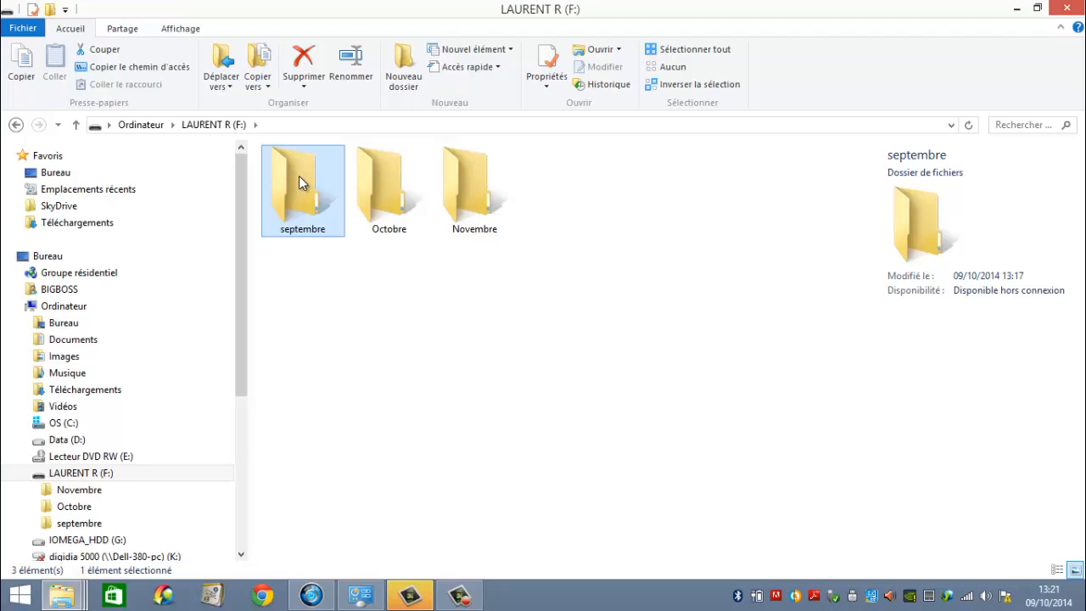
click(310, 65)
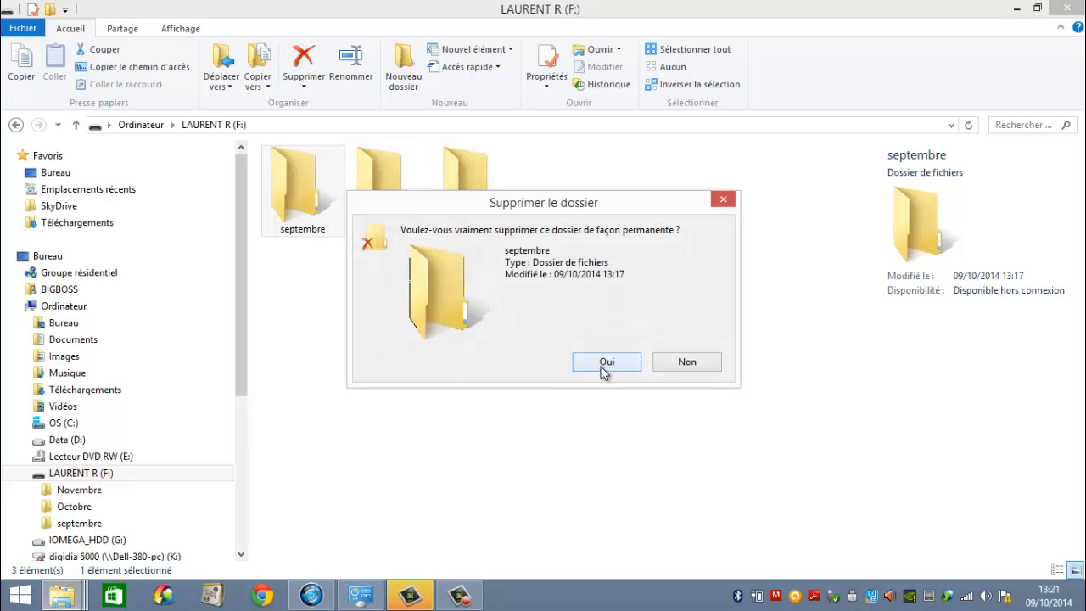
click(605, 365)
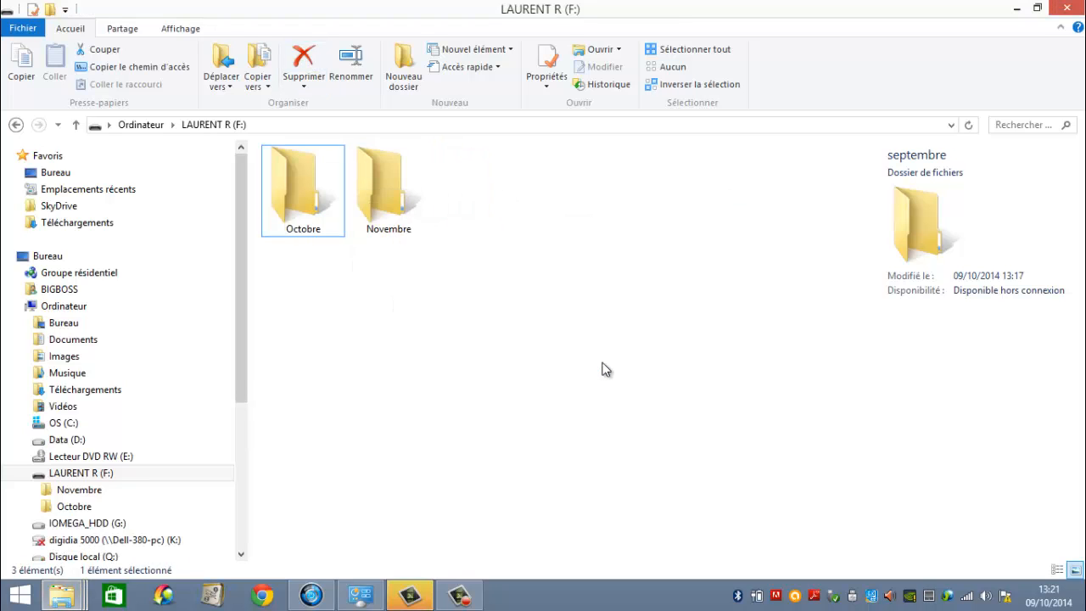
Permanently delete the Octobre folder from the F: drive.
click(311, 198)
right_click(312, 198)
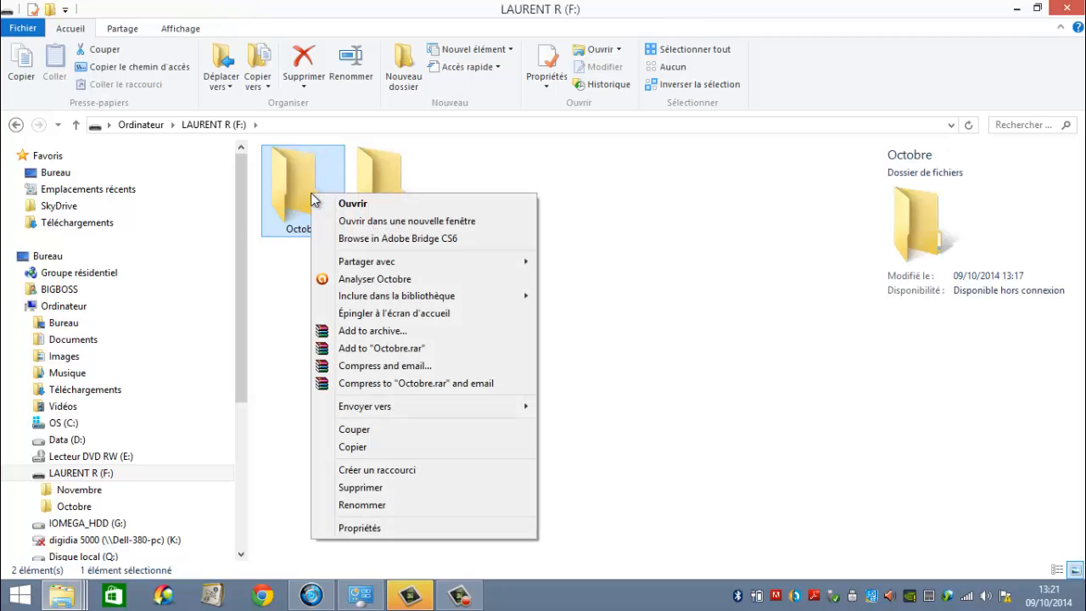
click(355, 488)
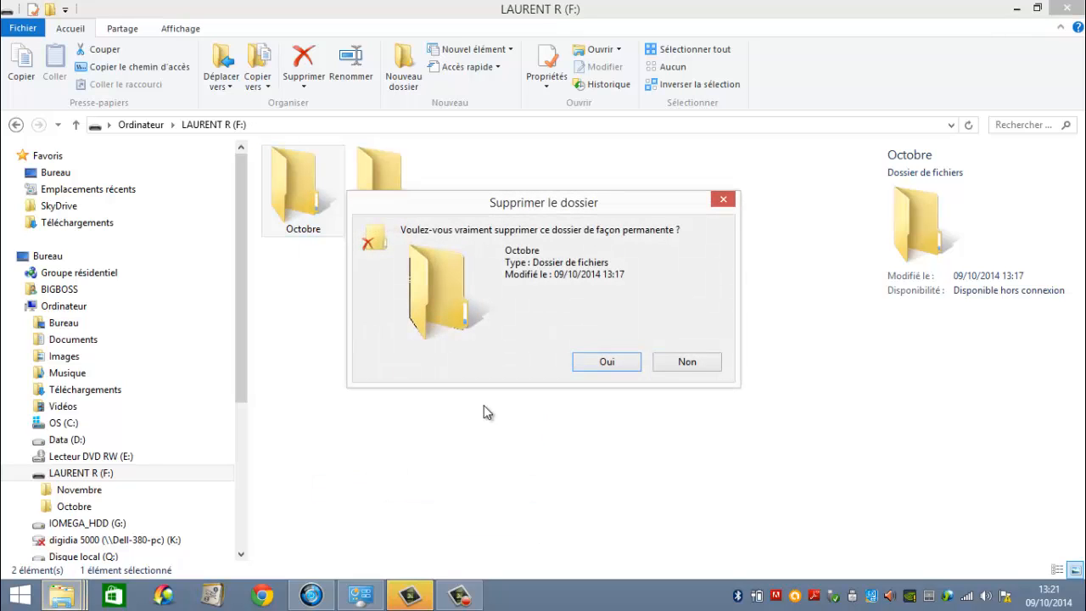
click(607, 363)
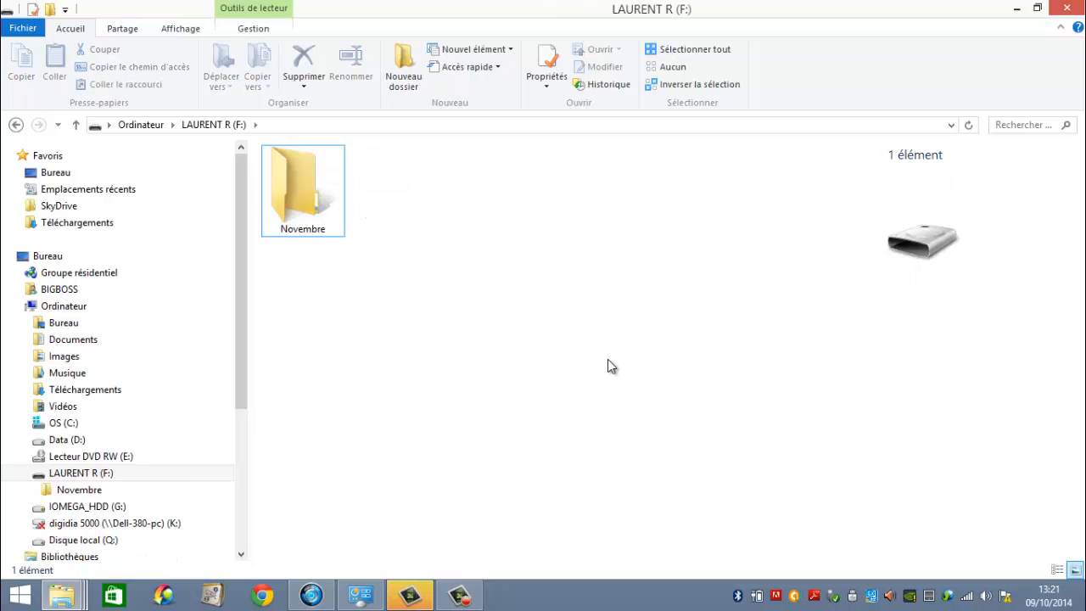
Permanently delete the Novembre folder from the F: drive.
click(305, 200)
key(Delete)
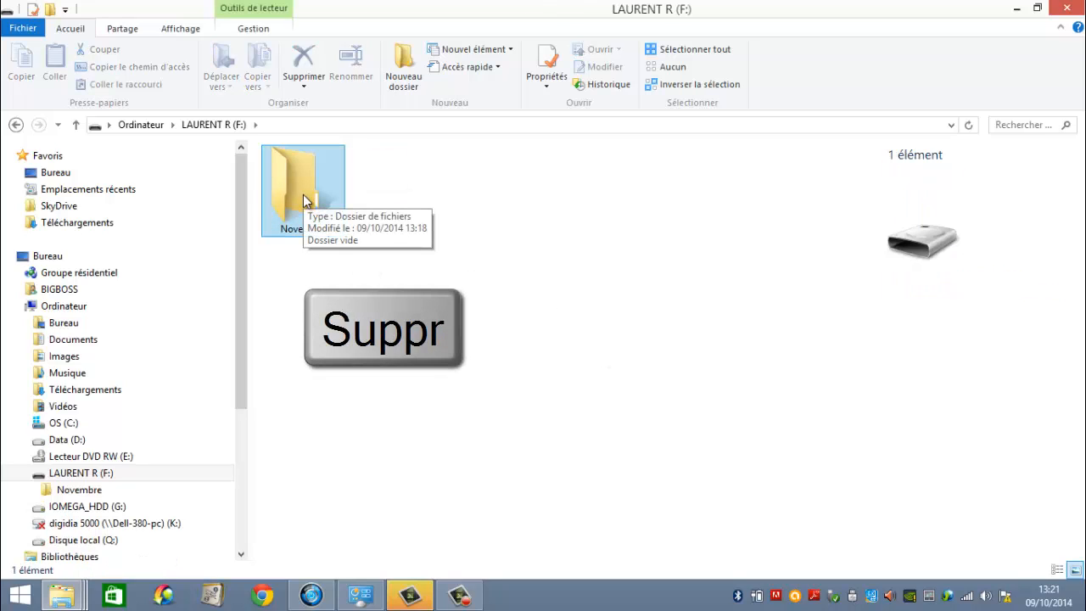
click(306, 200)
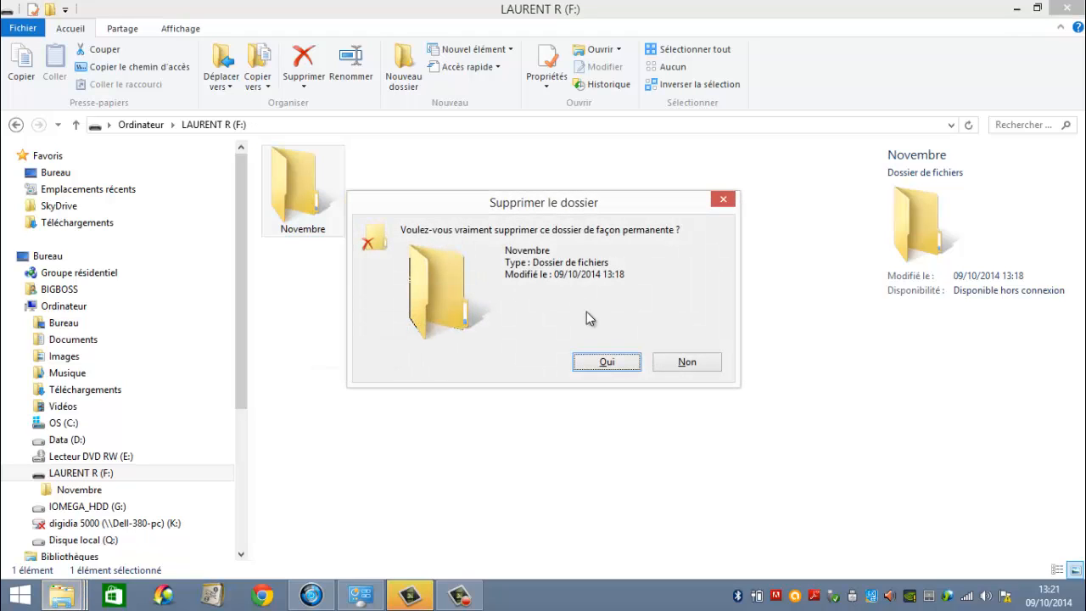
click(608, 362)
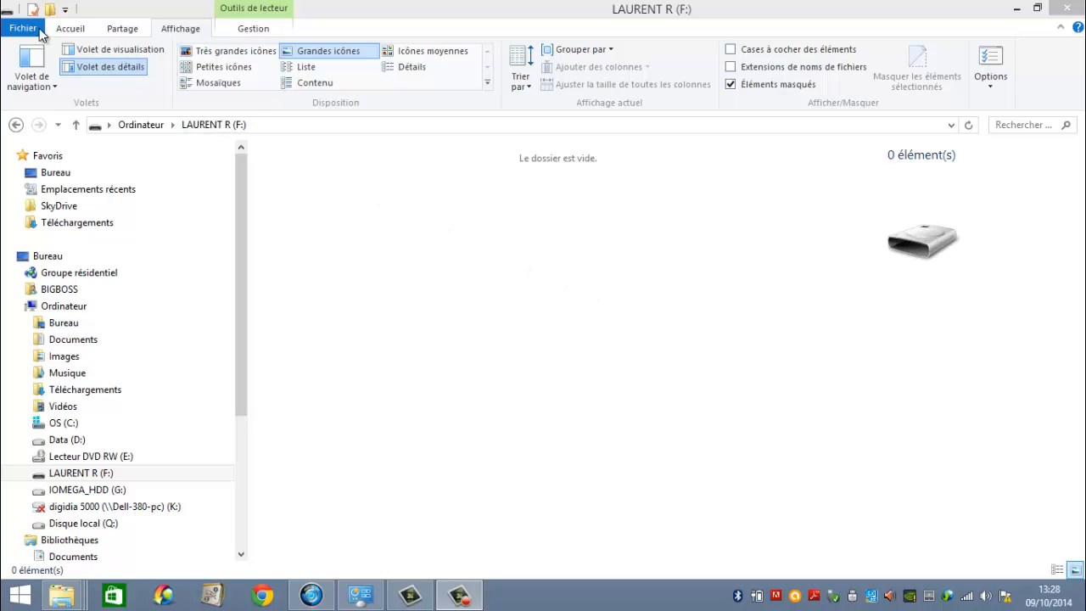
Create a new folder named Perso at the root of the emptied F: drive.
click(71, 32)
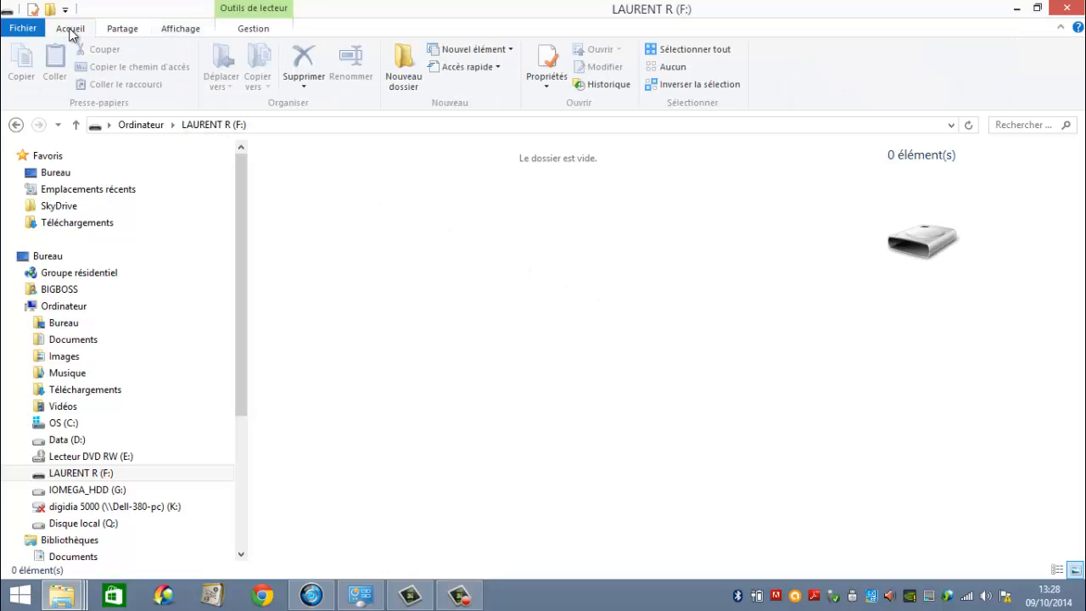
click(409, 59)
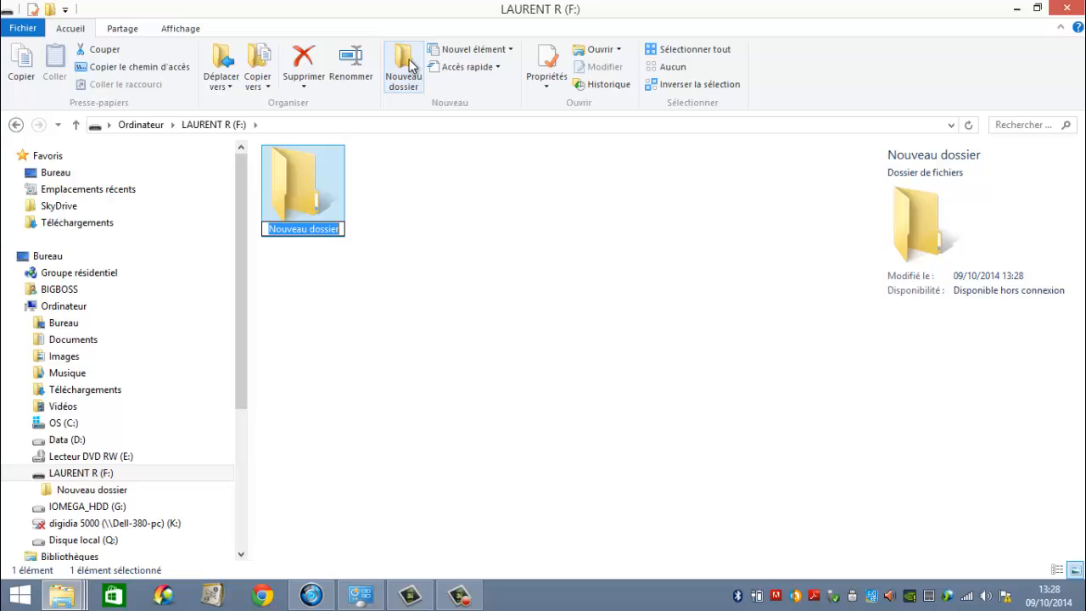
text(Pe)
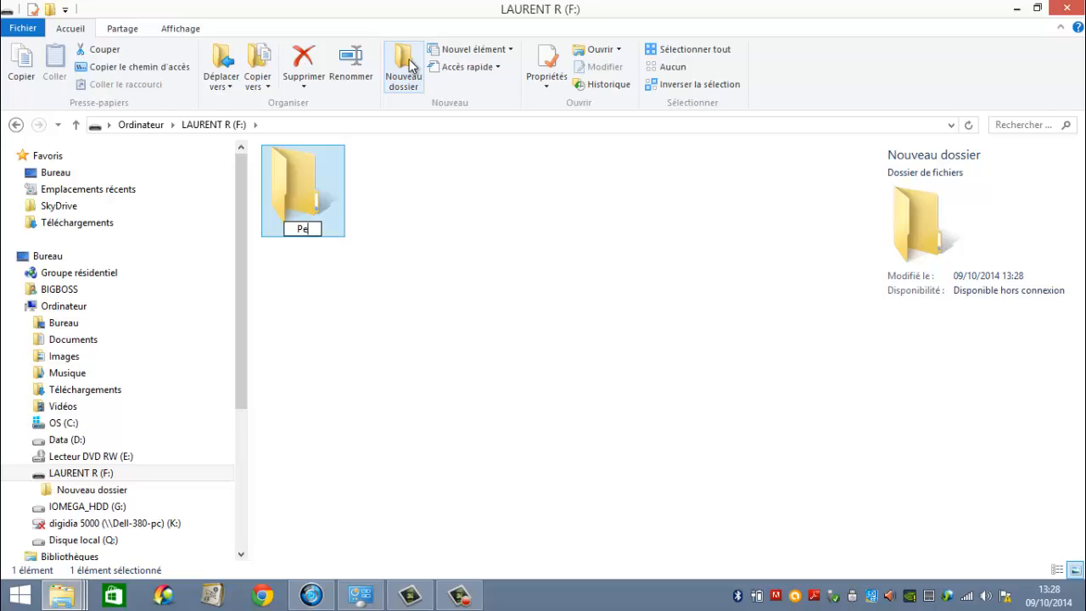
text(rso)
key(Return)
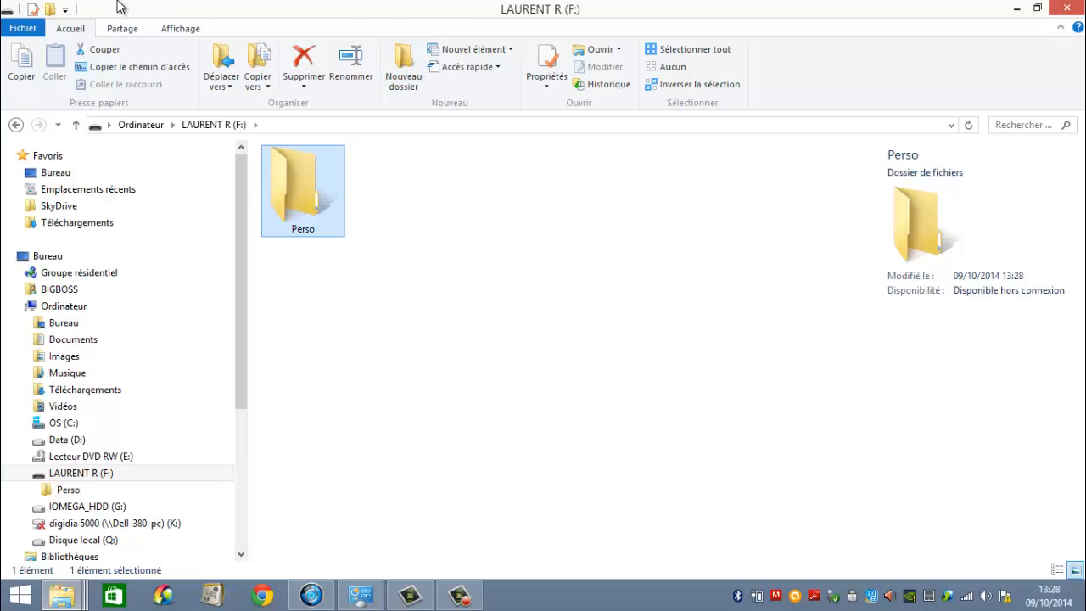
Try the Petites icônes, Mosaïques, Contenu and Détails layouts on the F: drive, restore Grandes icônes and deselect the Perso folder.
click(182, 29)
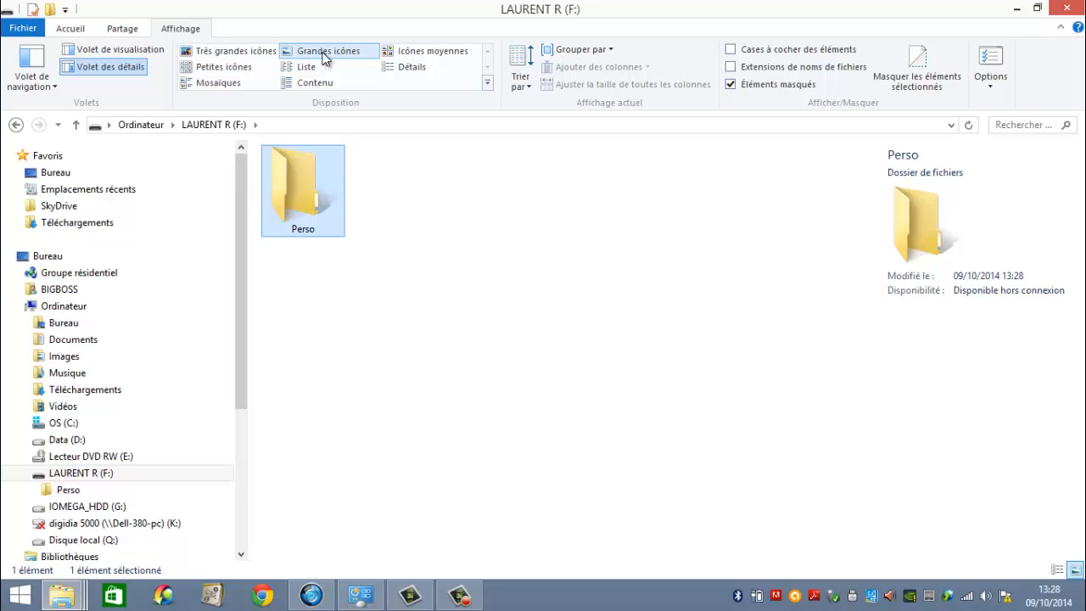
click(228, 68)
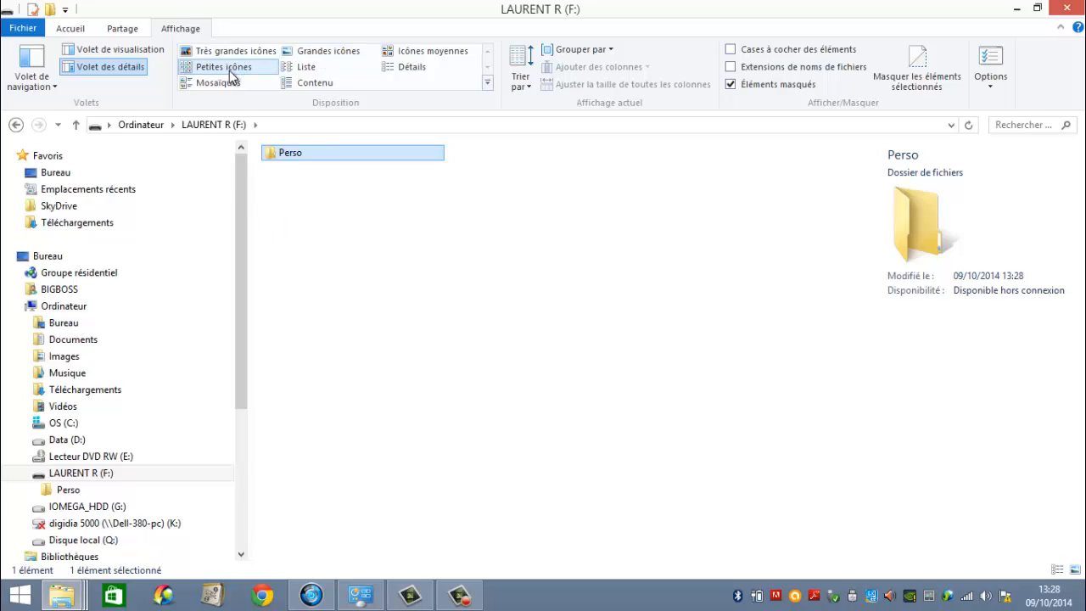
click(229, 83)
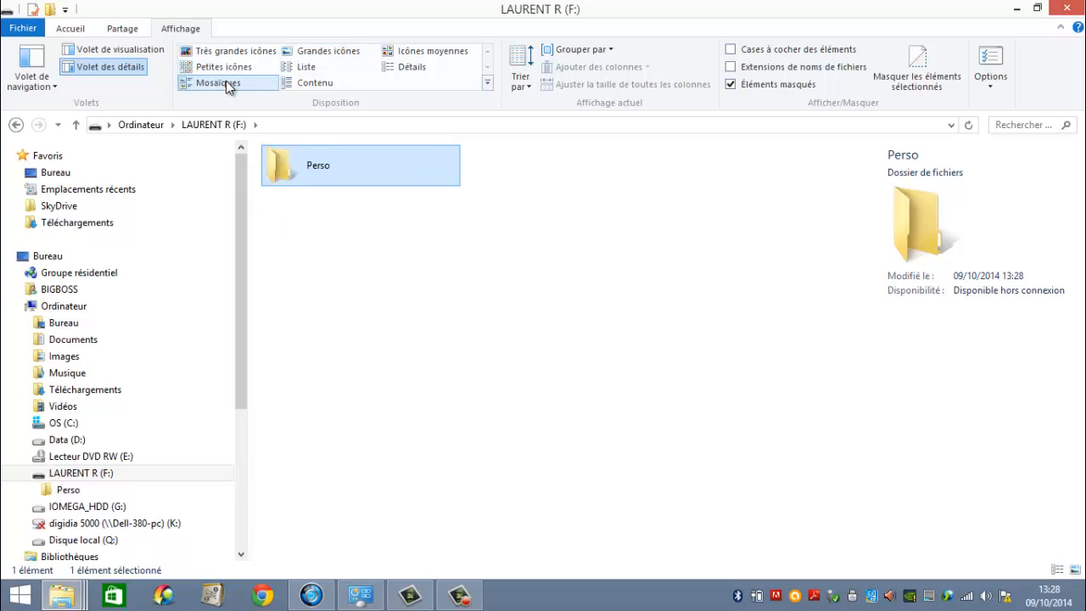
click(329, 87)
click(412, 70)
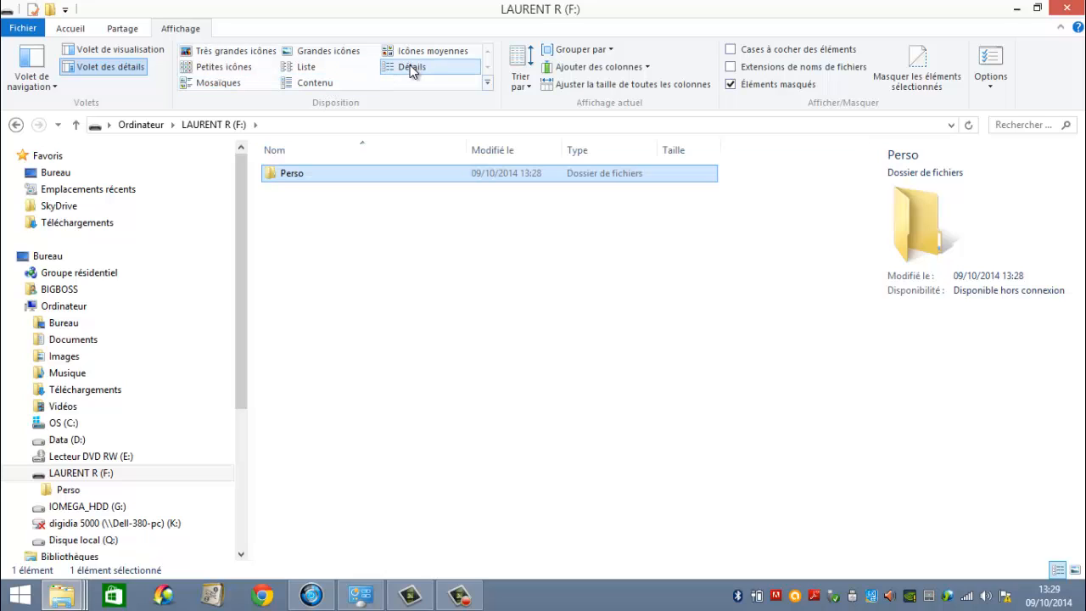
click(332, 64)
click(329, 53)
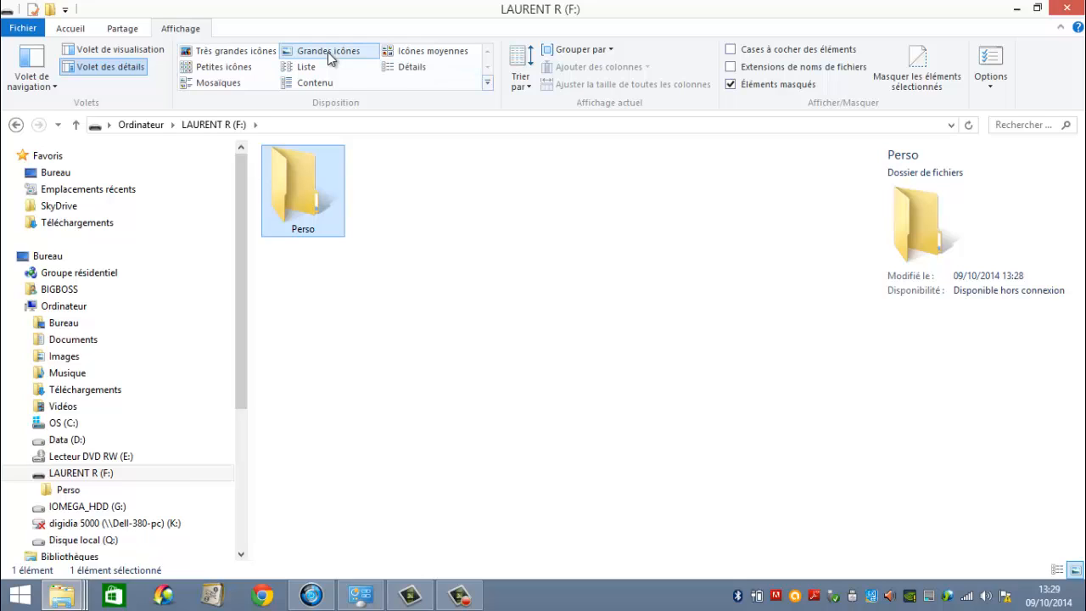
click(403, 194)
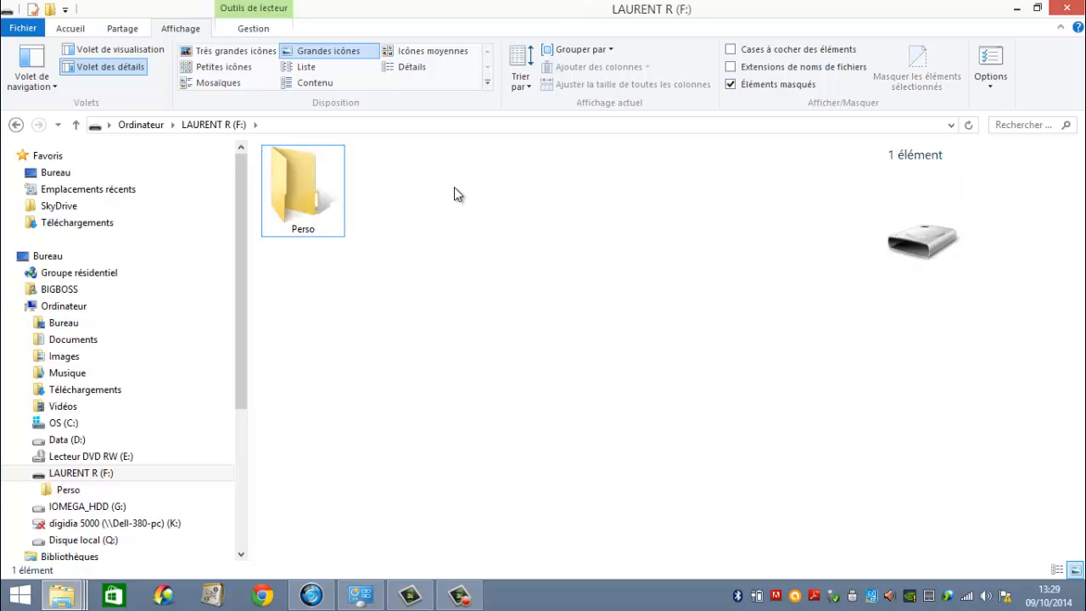
Minimize the drive window and, in a new Microsoft Word Starter 2010 document, write "Ce matin j'ai acheté des œufs sur le marché".
click(1016, 10)
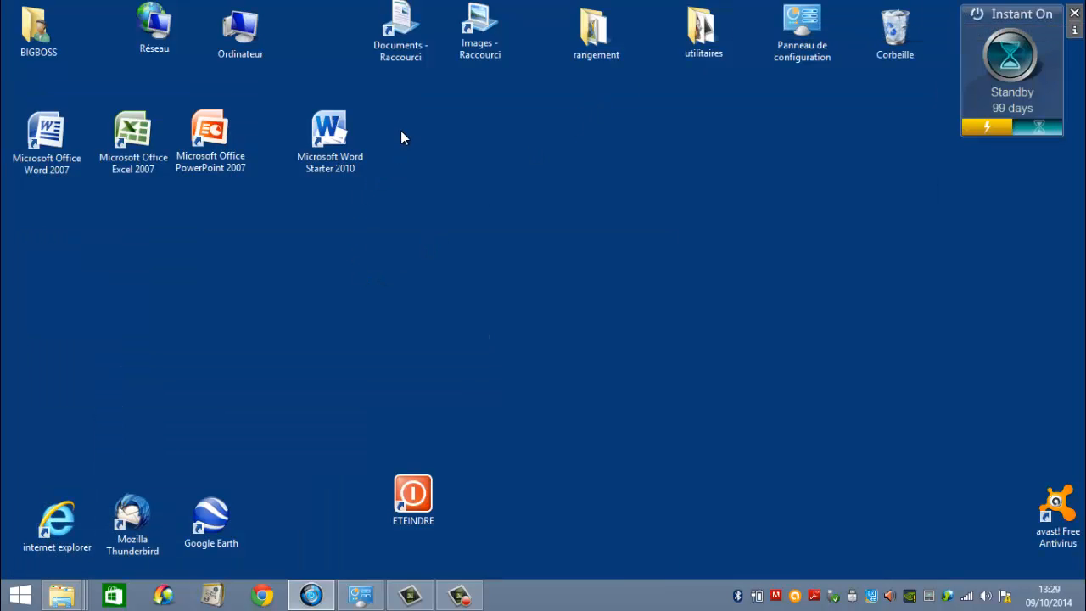
double_click(349, 147)
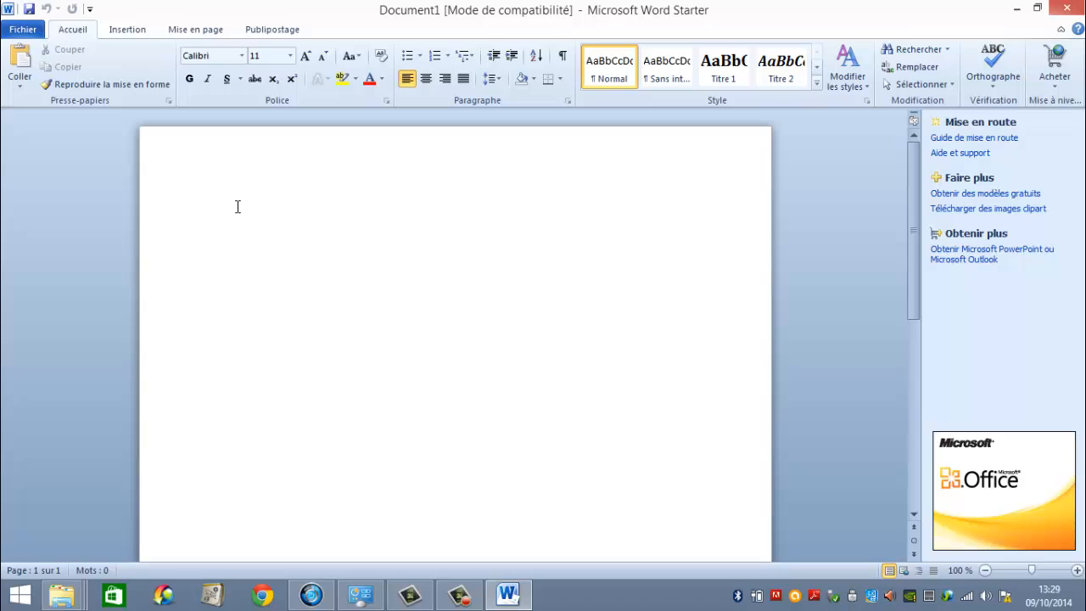
text(Ce matin j'ai acheté des o)
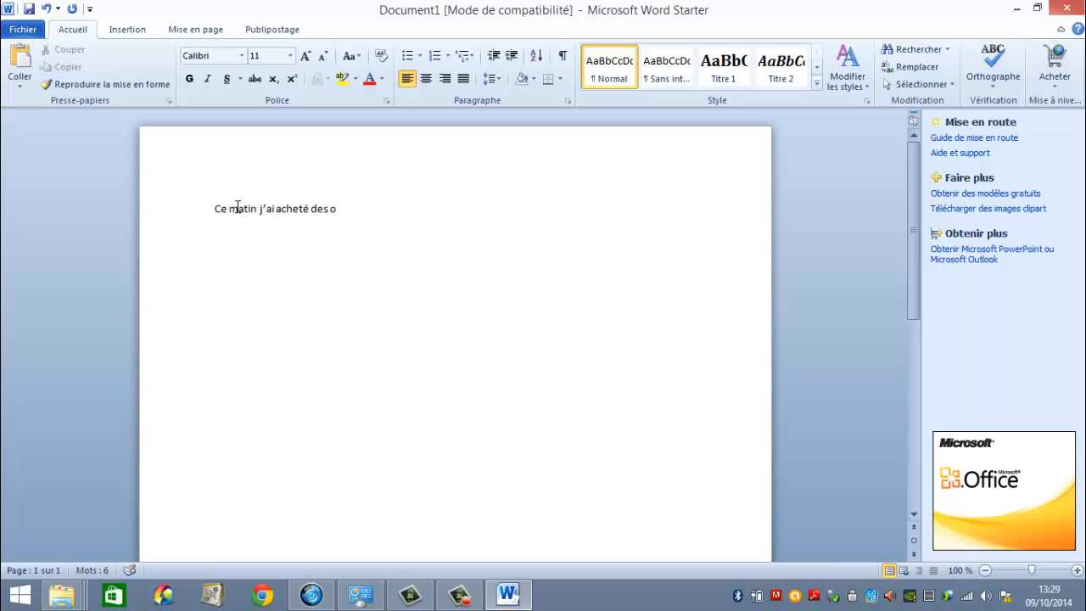
text(eufs sur l)
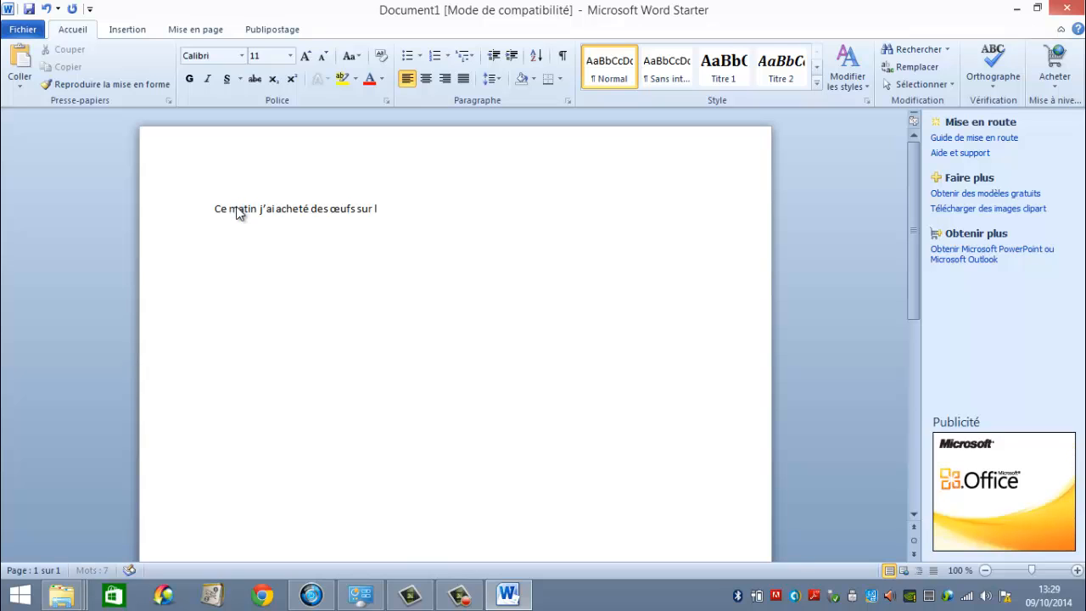
text(e mar)
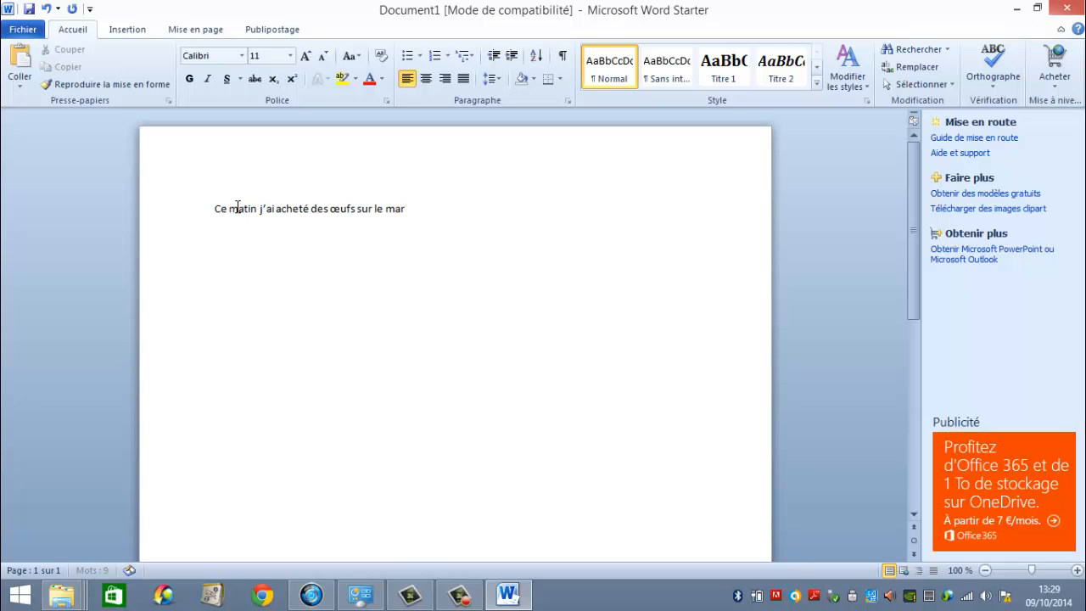
text(ché)
click(1076, 570)
click(1077, 570)
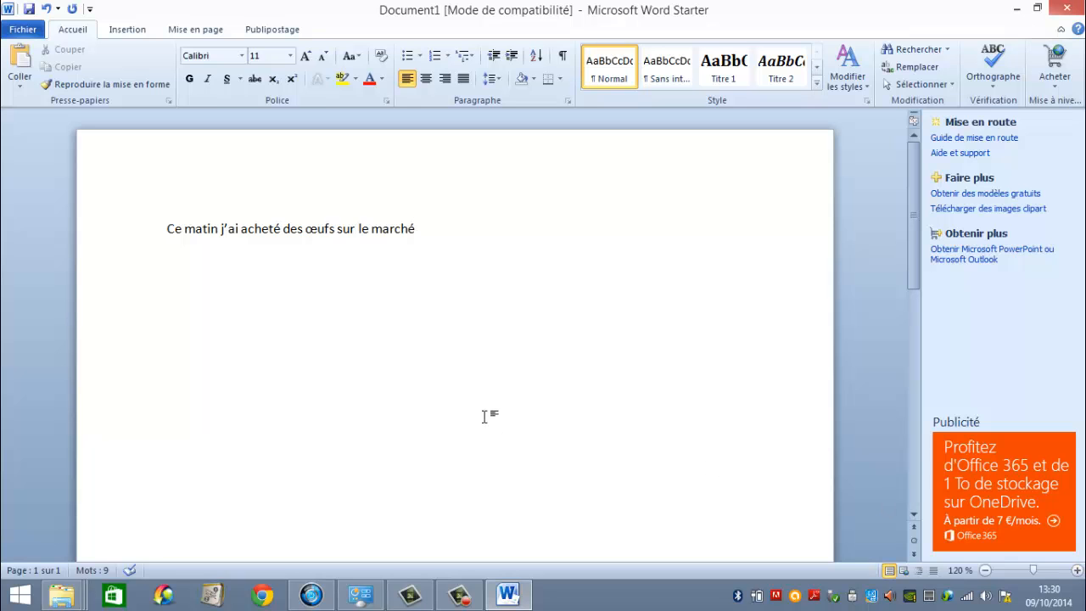
Start saving the document under a new name and choose the Perso folder on the F: drive as its location.
click(22, 34)
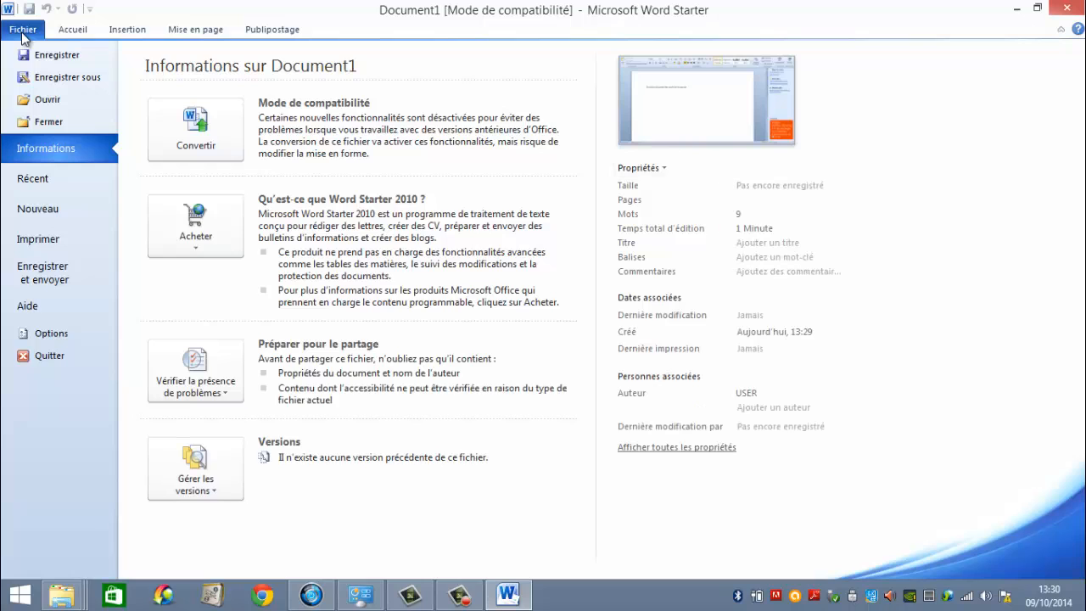
click(68, 78)
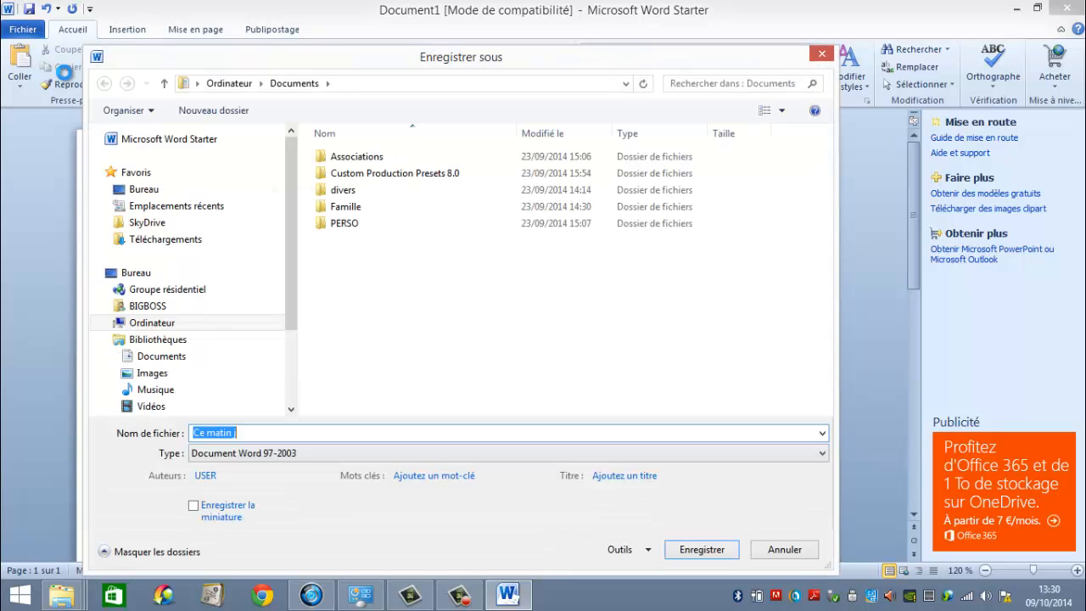
click(108, 324)
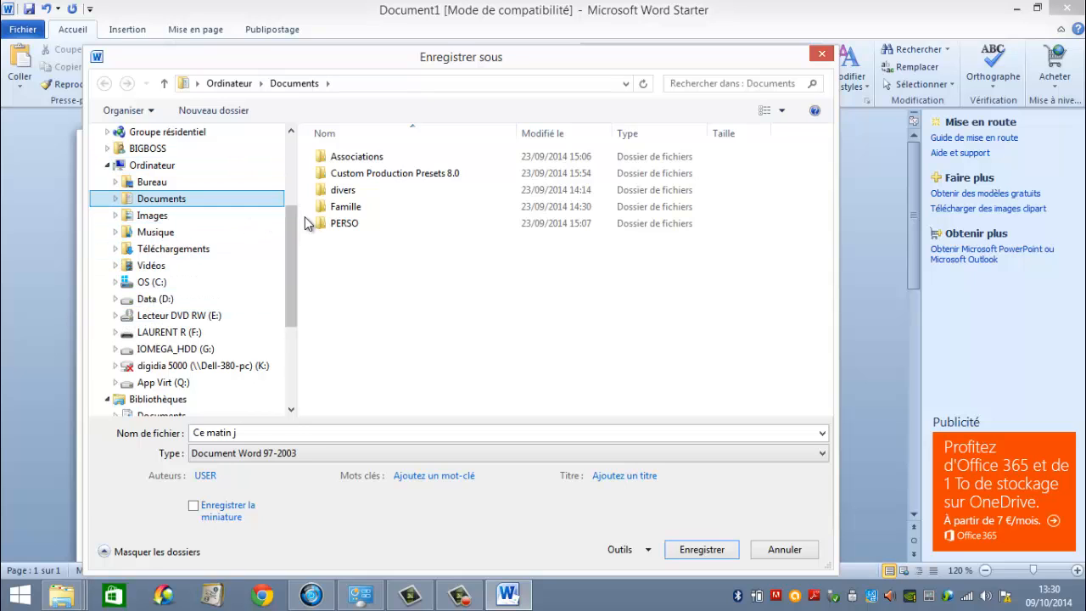
click(166, 339)
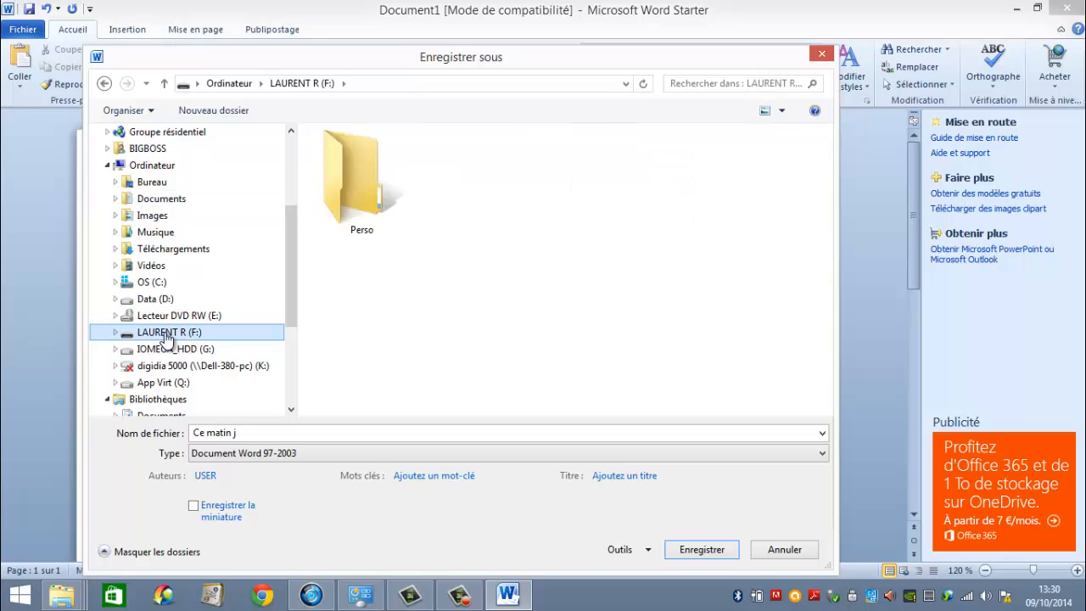
click(360, 185)
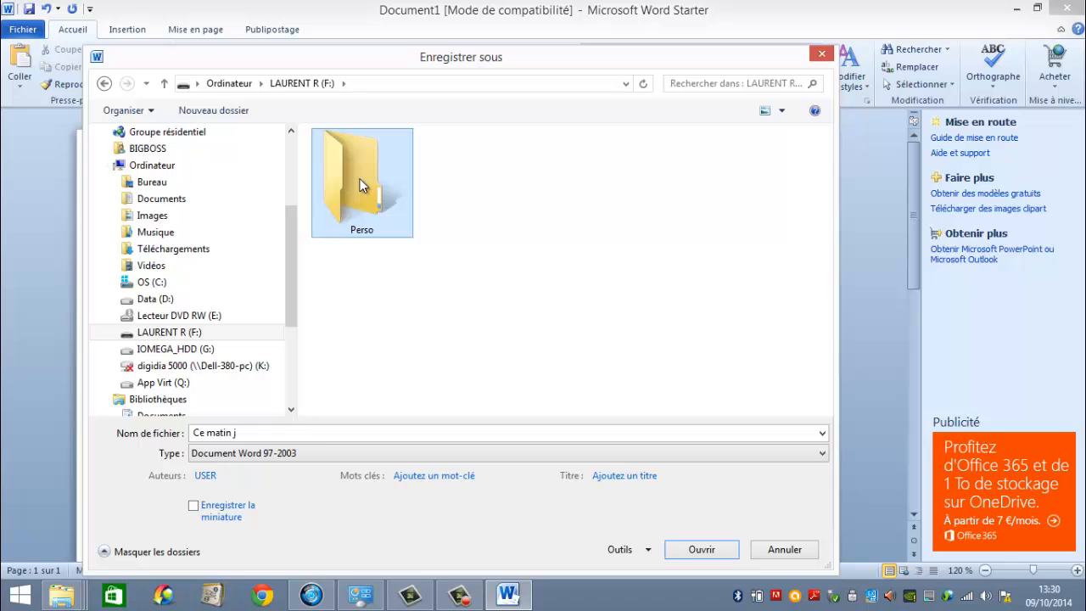
double_click(360, 185)
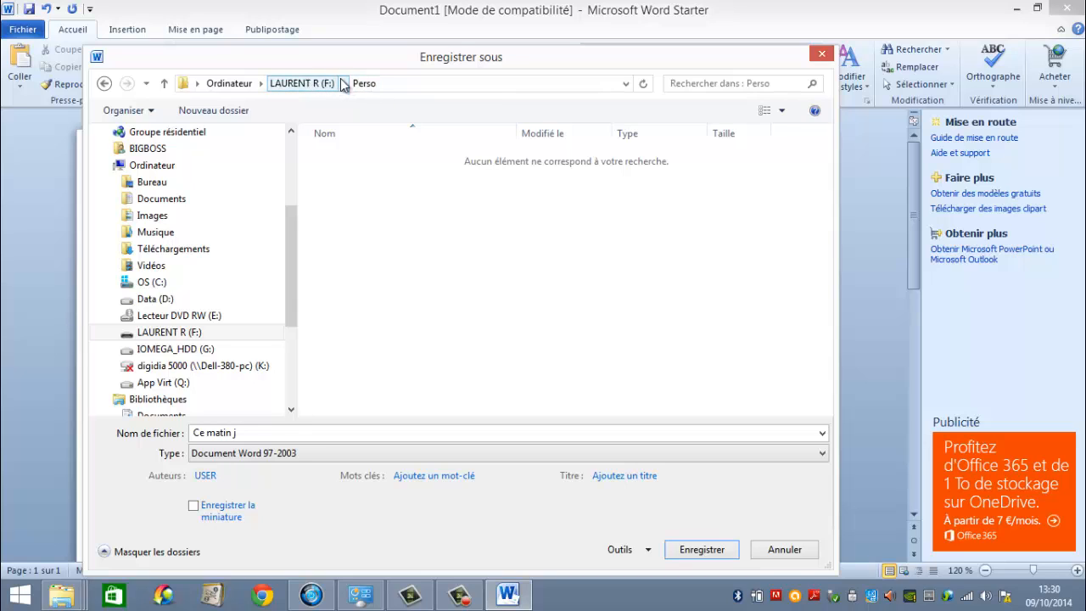
Name the file marché, save it as a Word 97-2003 document and close Word.
click(252, 430)
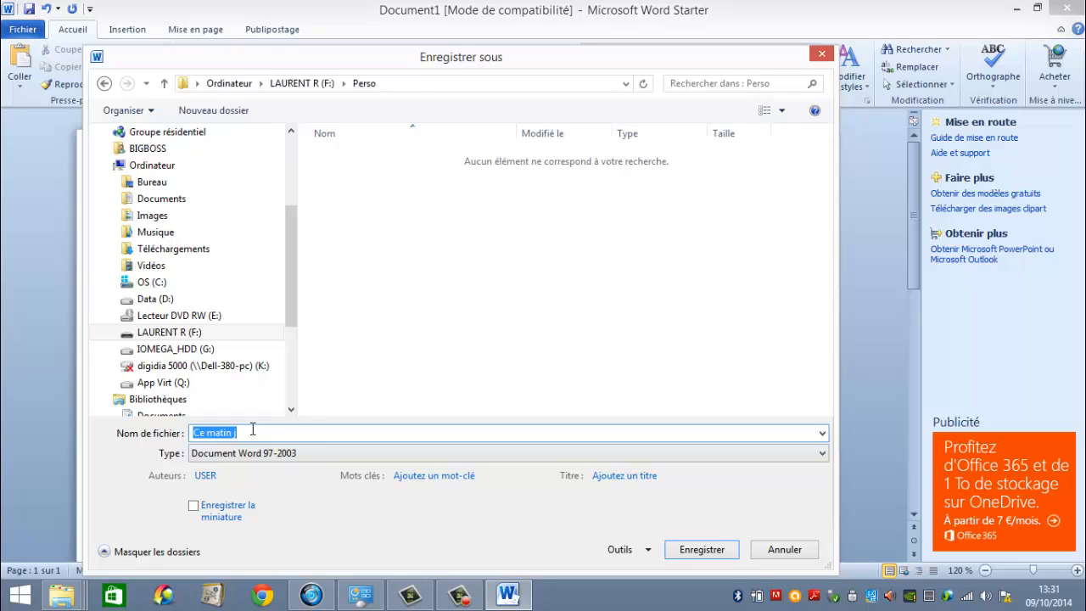
text(marché)
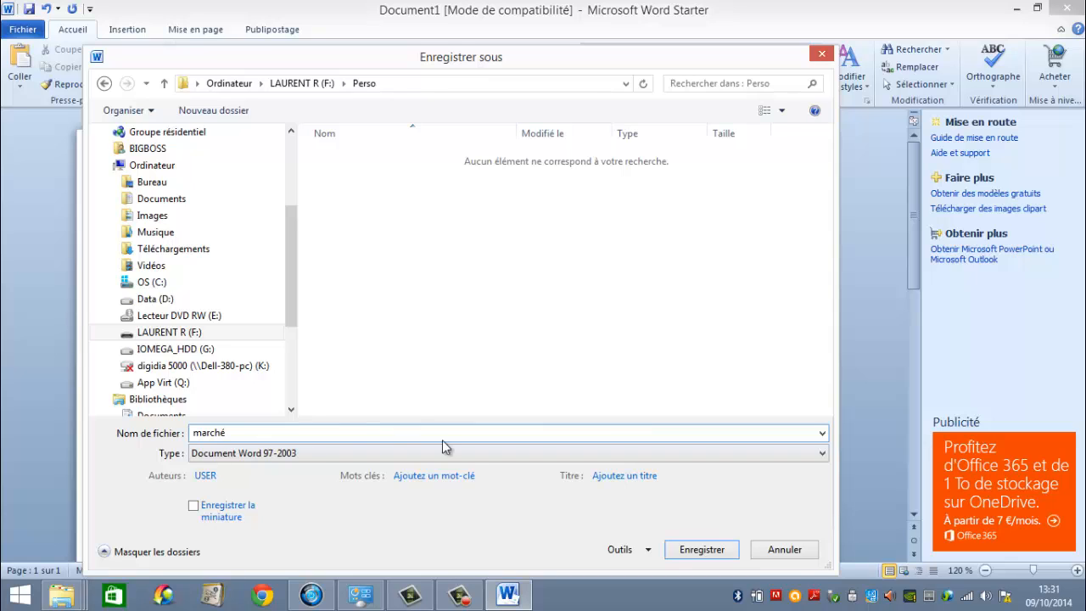
click(697, 548)
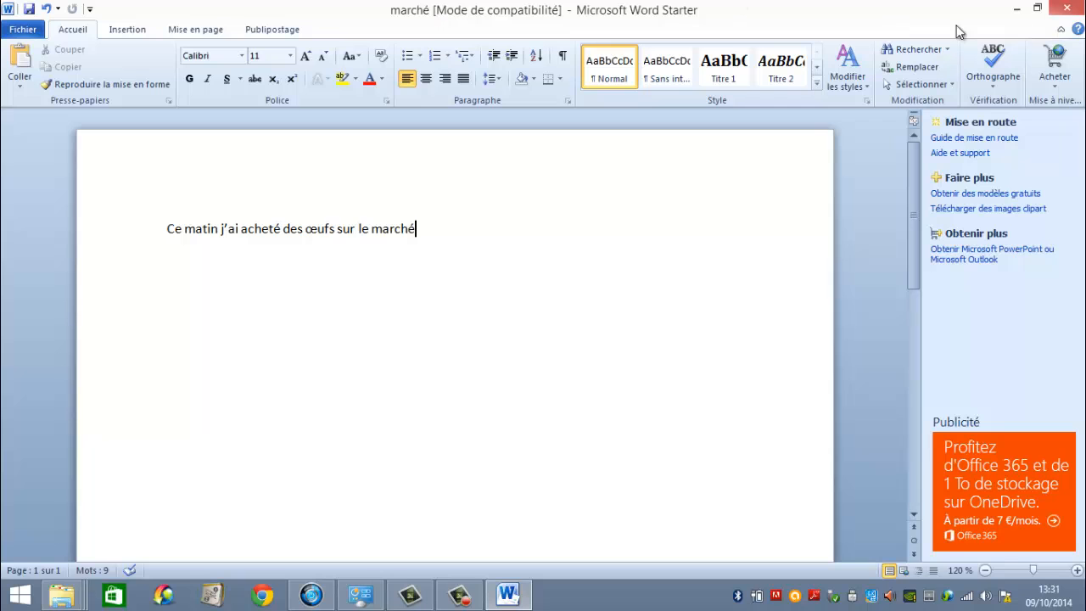
click(1070, 9)
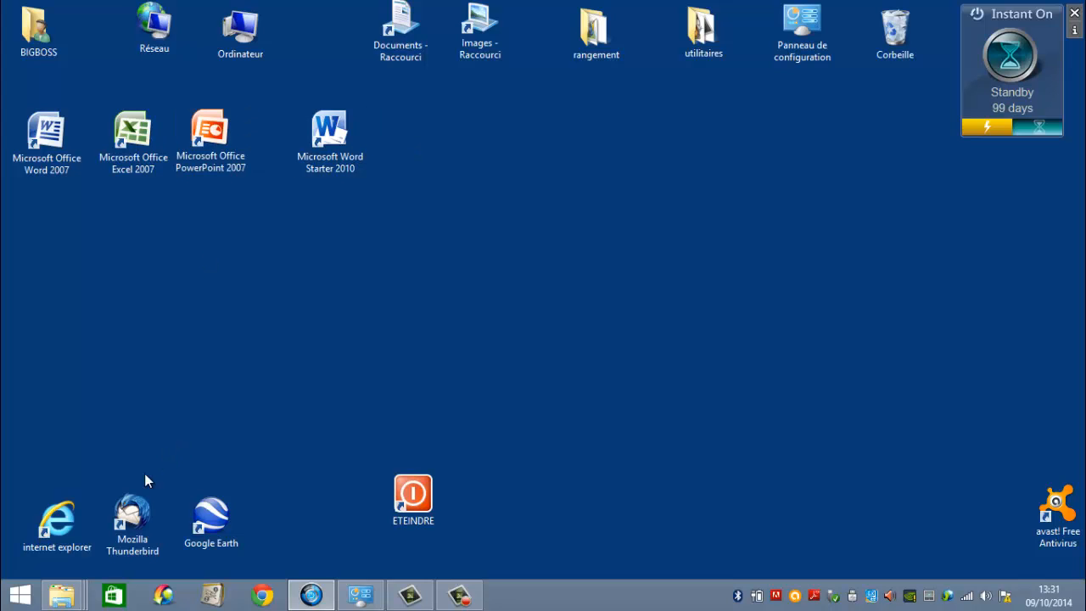
Switch to the File Explorer window of the F: drive, reach the drive through Ordinateur and check the Perso folder for the saved marché document.
mouse_move(68, 602)
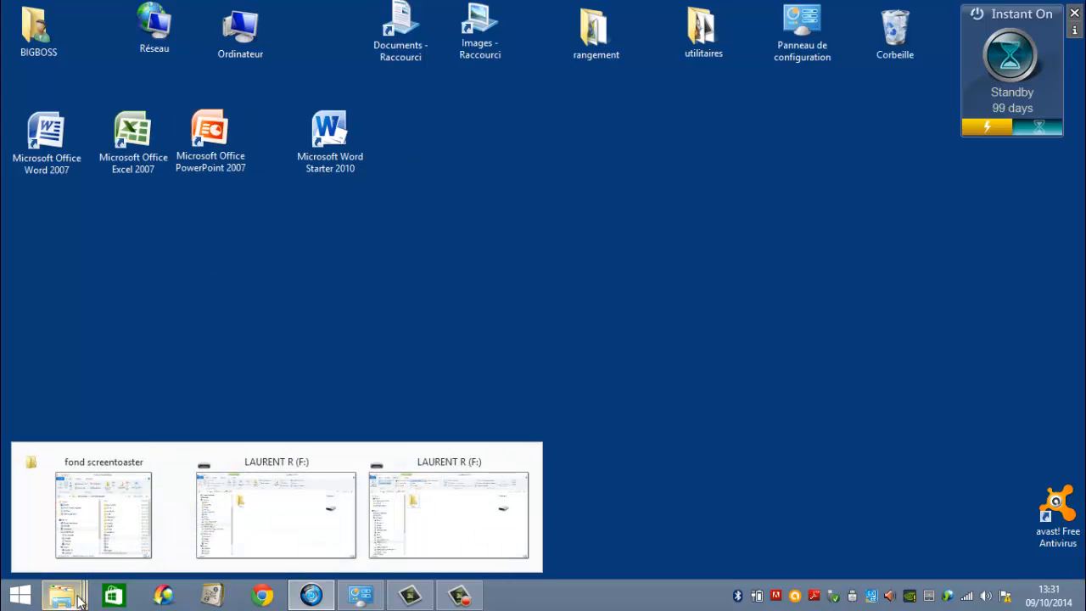
click(449, 521)
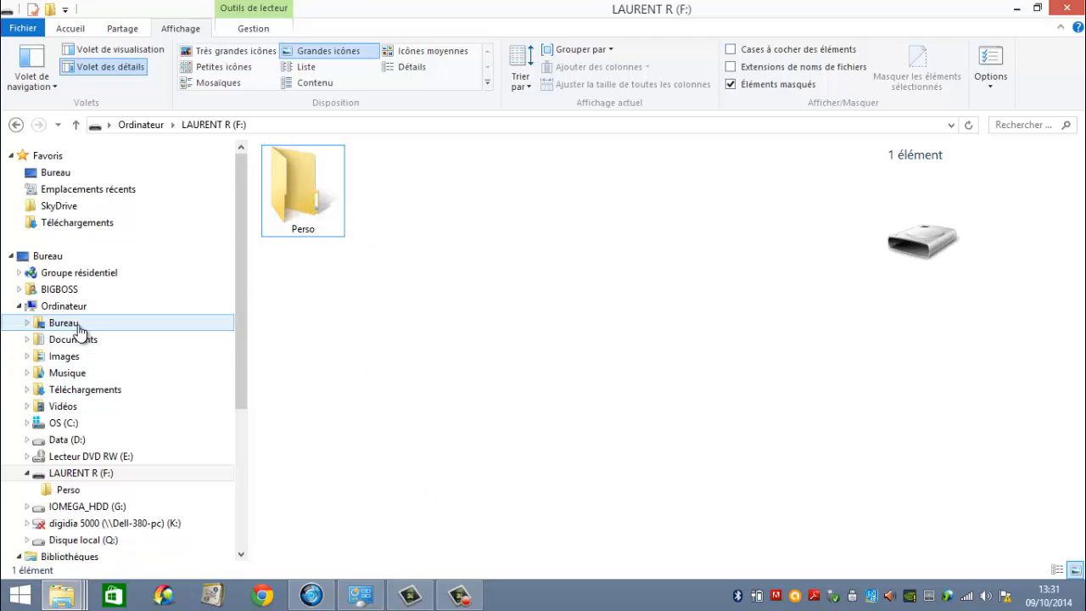
click(19, 309)
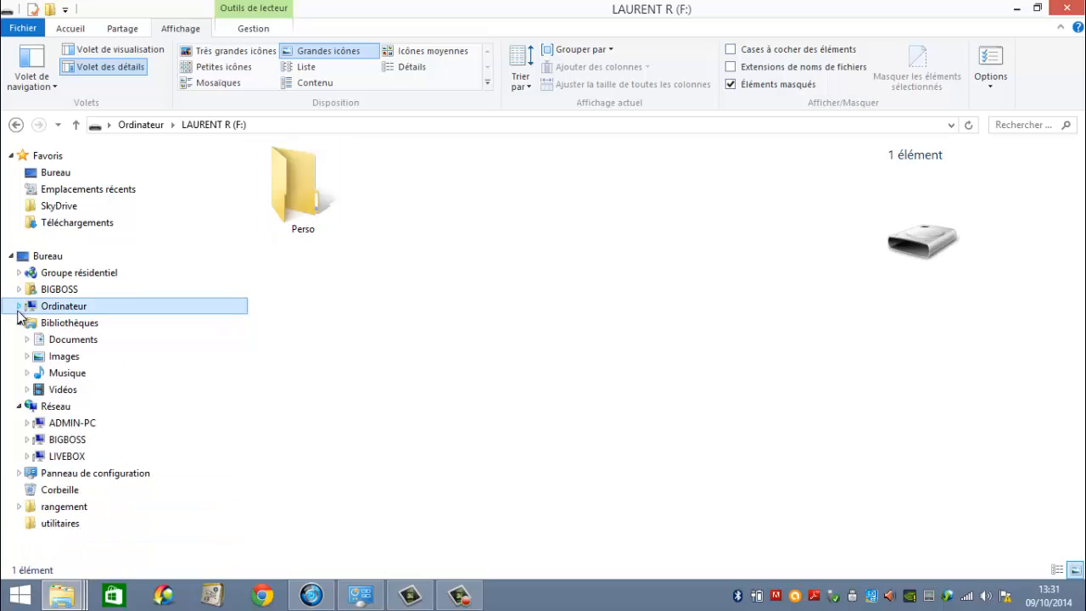
click(66, 311)
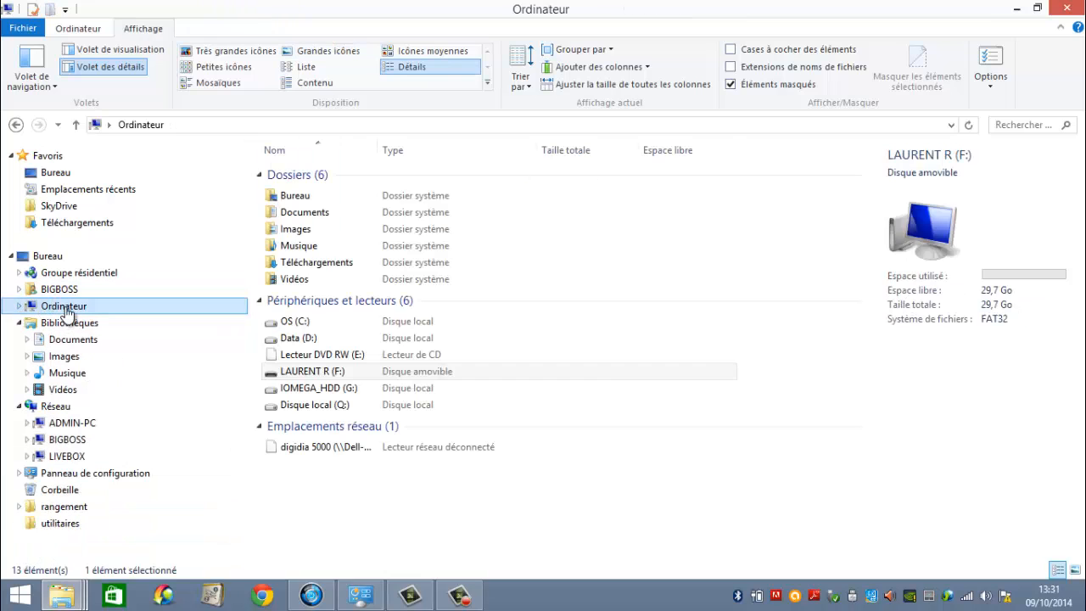
click(19, 310)
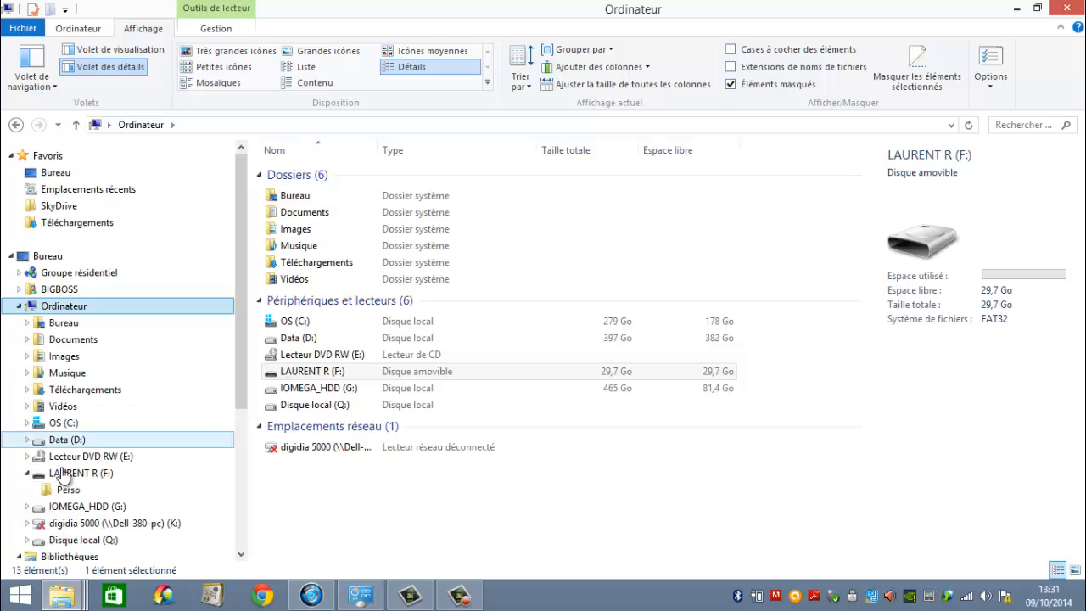
click(78, 475)
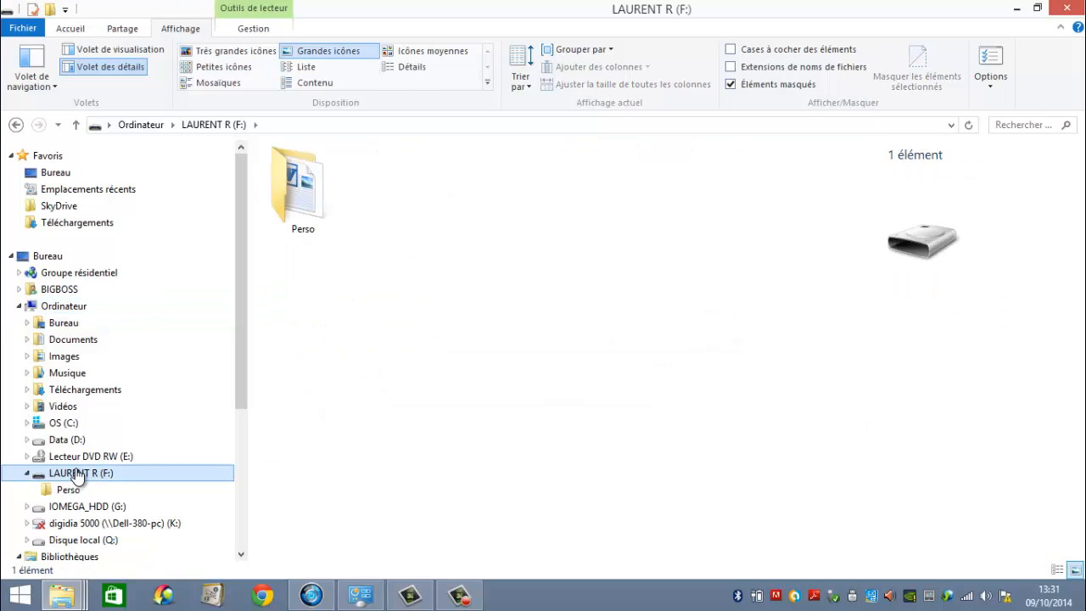
double_click(303, 197)
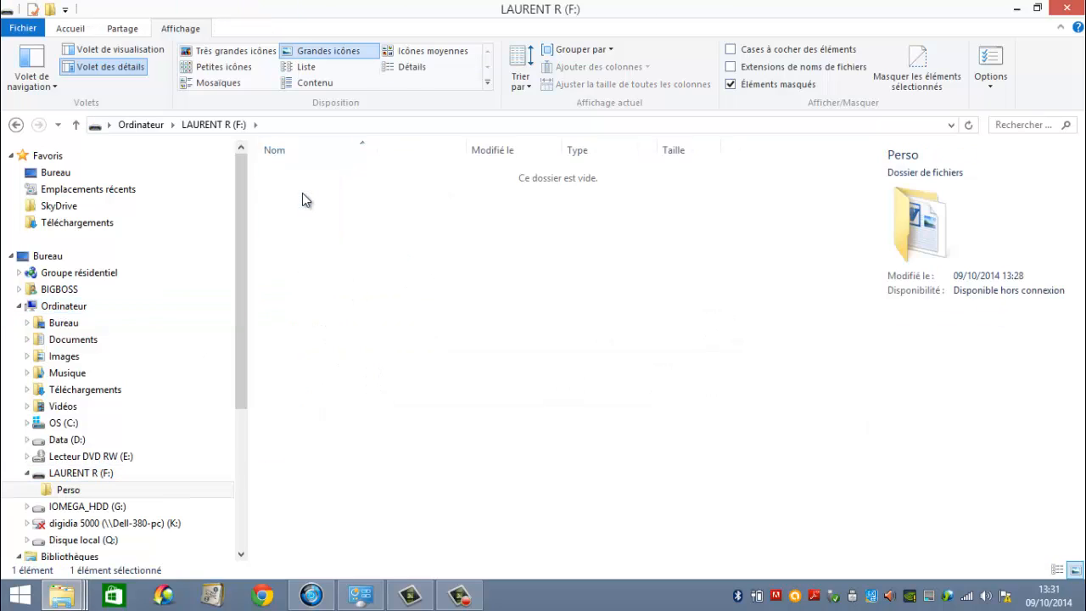
click(300, 174)
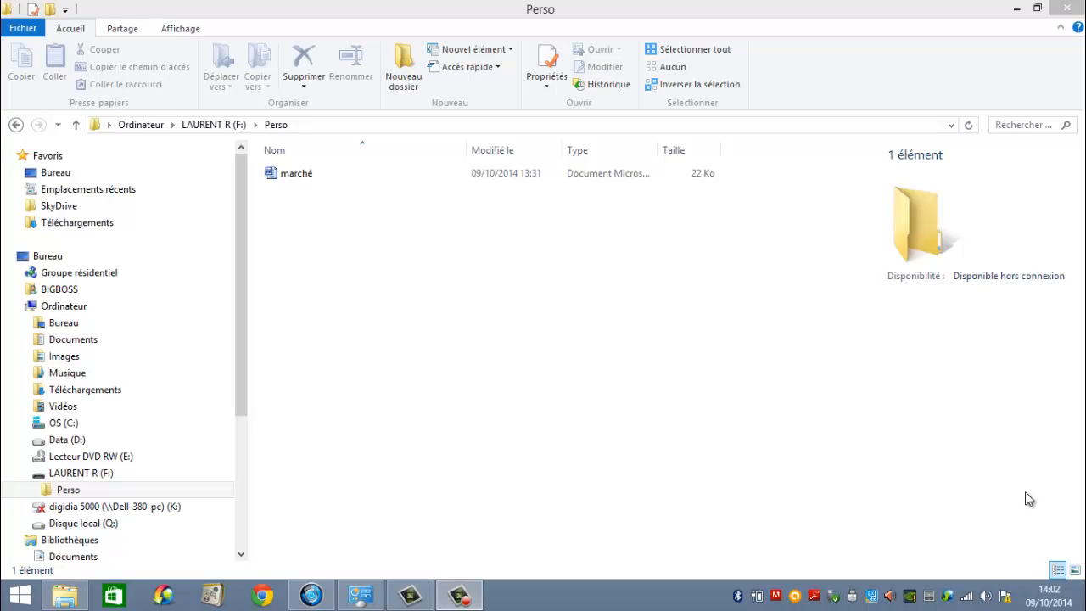
Close the Perso folder window and safely eject the ADATA USB Flash Drive.
click(1067, 8)
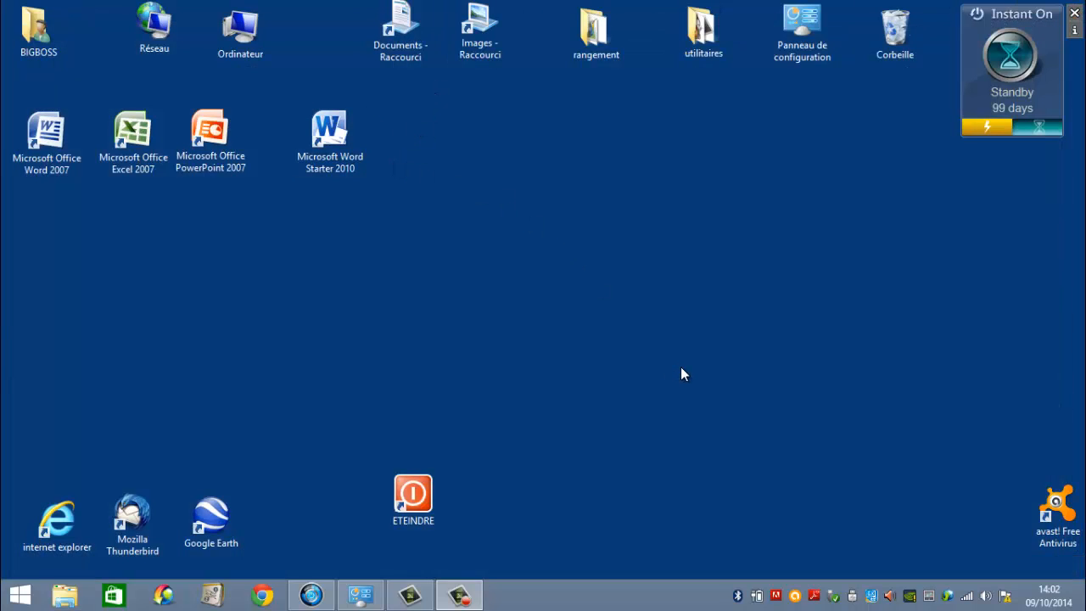
click(835, 596)
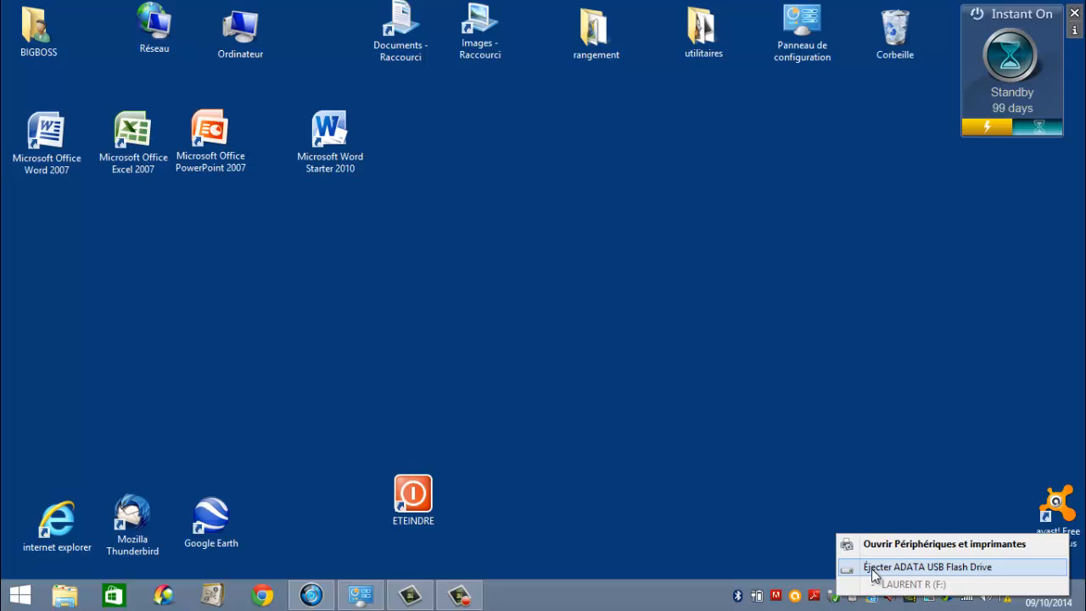
click(874, 567)
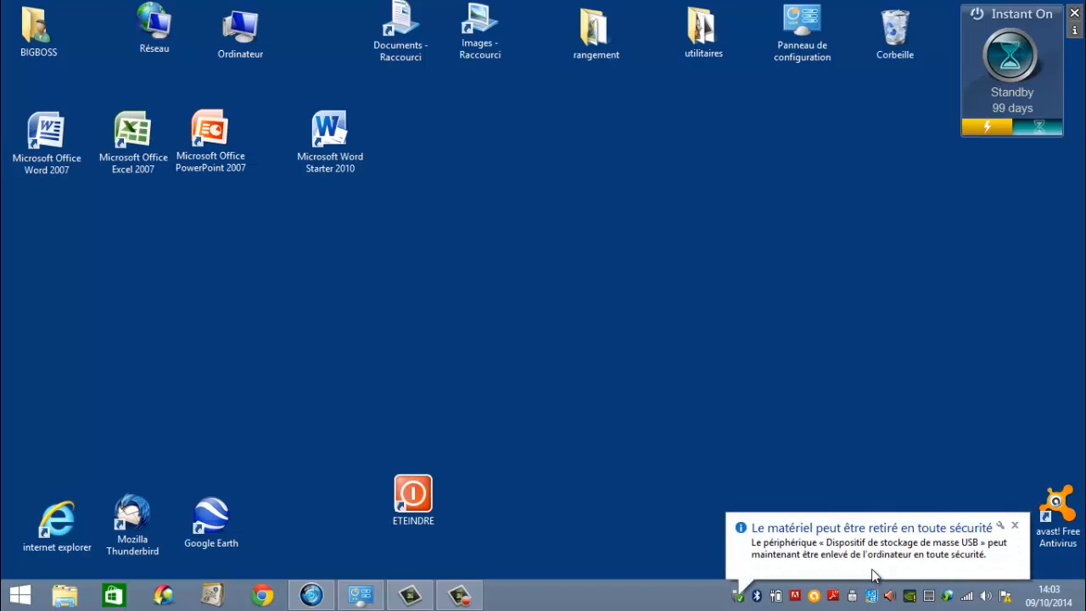